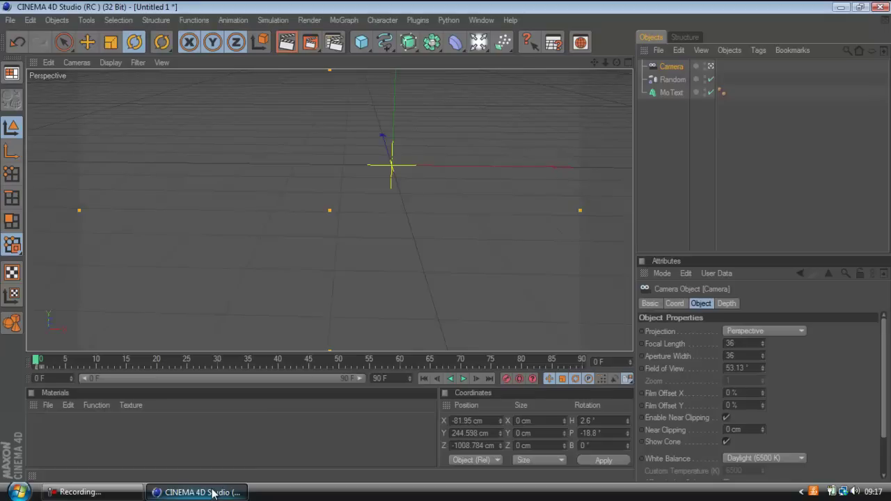
# - Play the finished RANDOM text animation as a preview and stop the playback
pyautogui.click(463, 378)
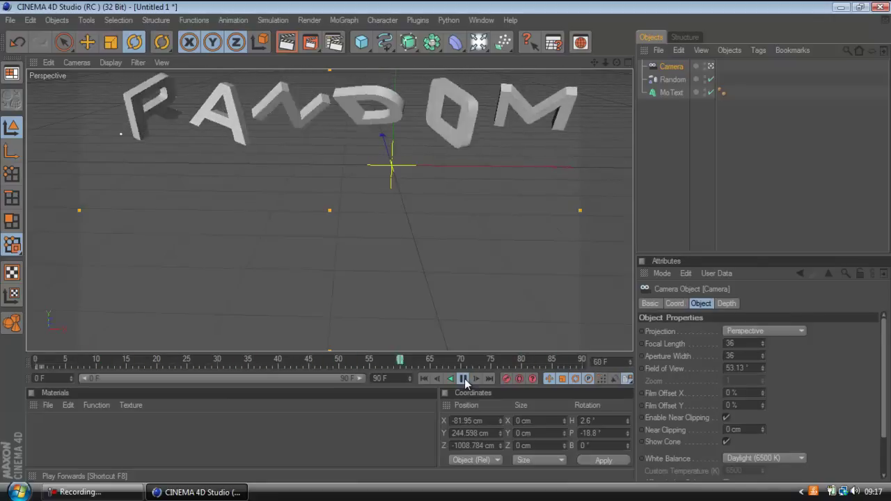
pyautogui.click(464, 379)
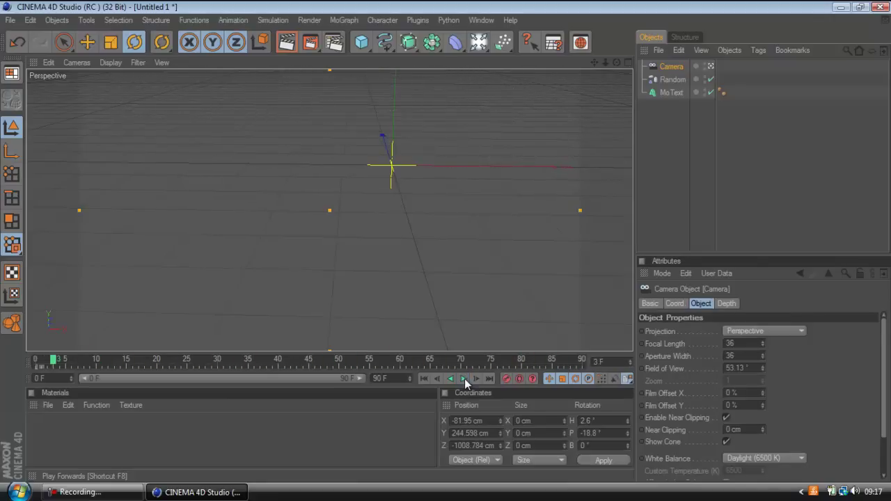
# - Create a new project and set its render output to a width of 1280 pixels with a widescreen height
pyautogui.click(11, 19)
pyautogui.click(26, 40)
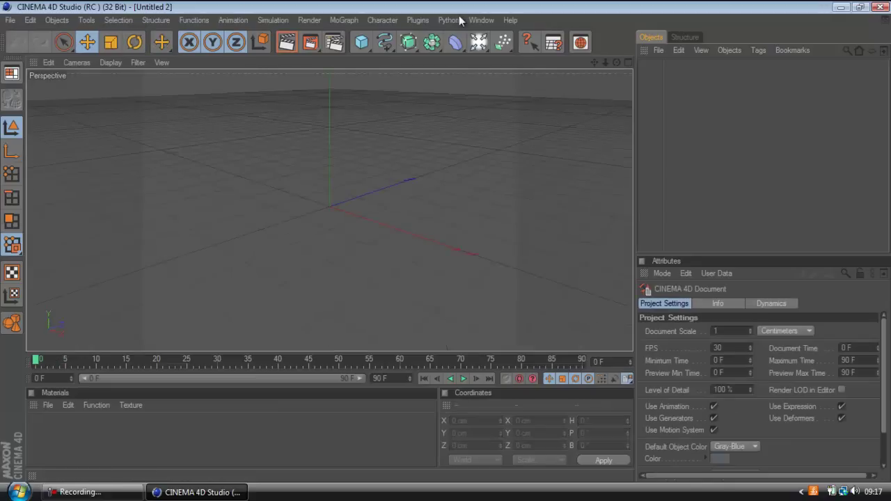
pyautogui.click(335, 43)
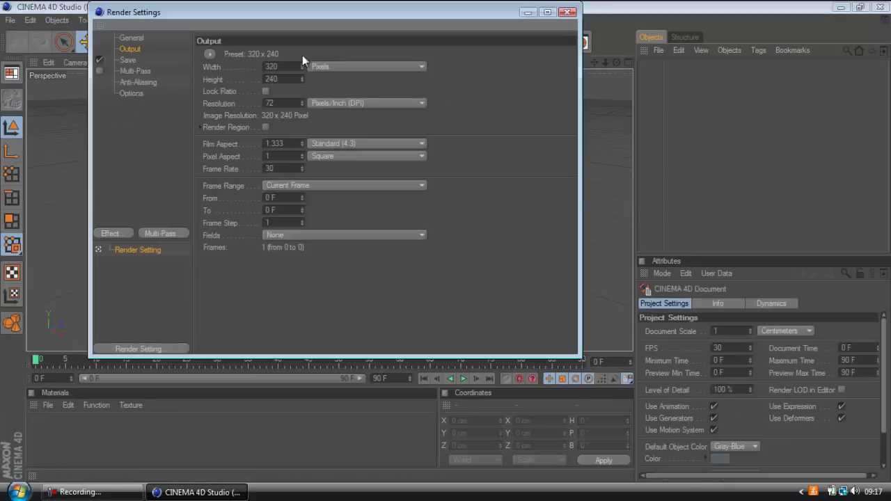
pyautogui.moveTo(277, 66); pyautogui.dragTo(263, 66)
pyautogui.write('1280')
pyautogui.press('Tab')
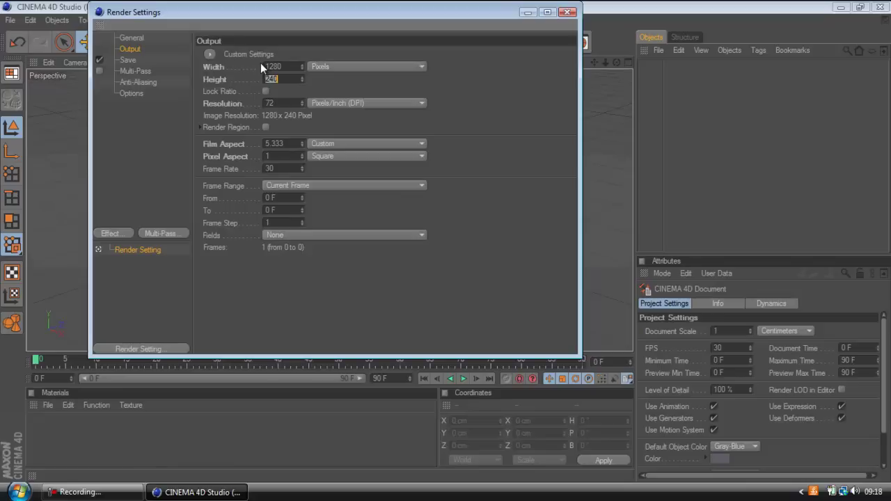
pyautogui.press('Return')
pyautogui.click(567, 12)
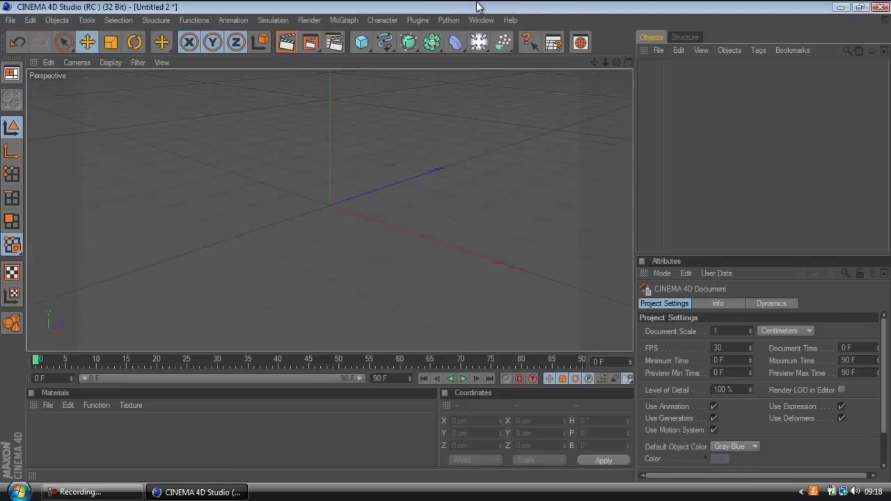
# - Add a MoText object to the scene and change its text to RANDOM
pyautogui.click(346, 20)
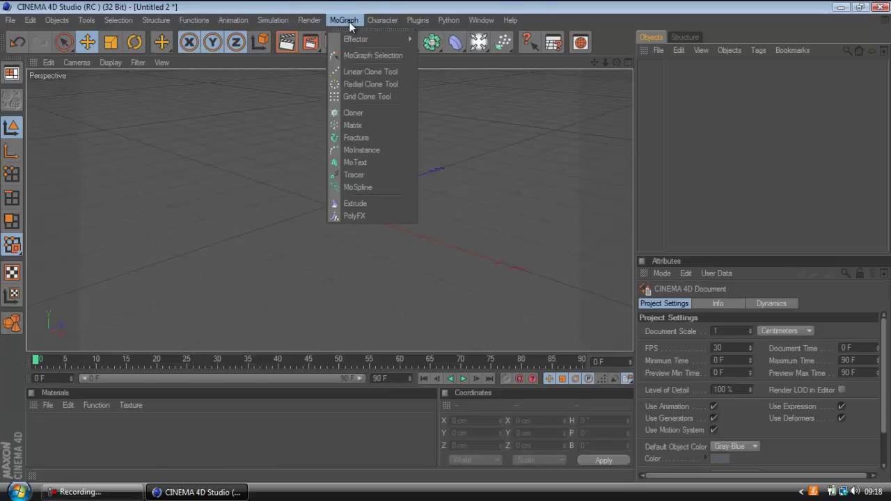
pyautogui.click(378, 160)
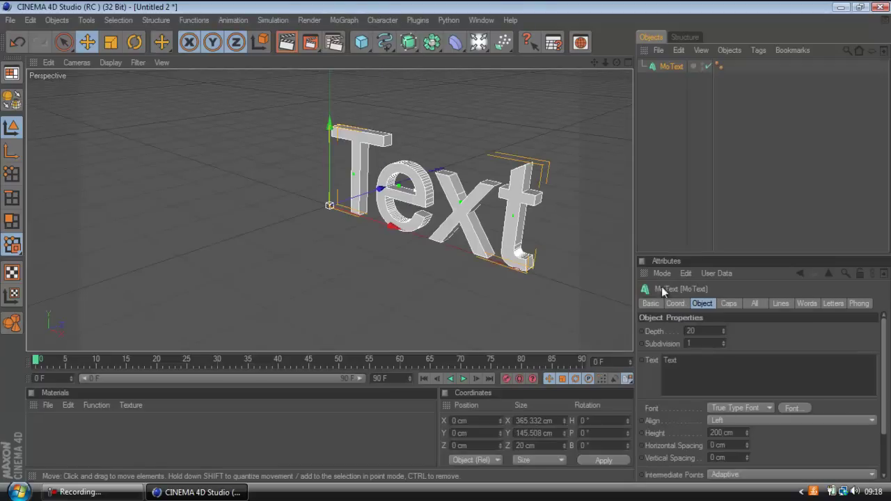
pyautogui.moveTo(678, 361); pyautogui.dragTo(654, 361)
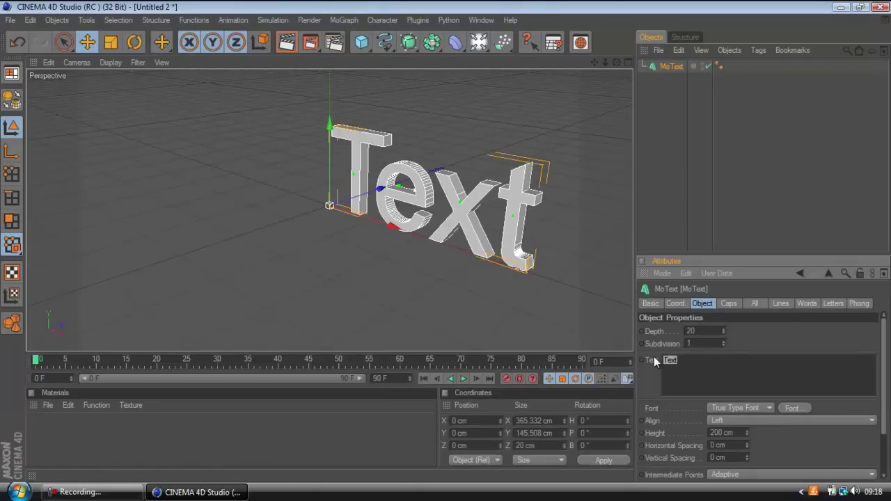
pyautogui.write('RANDOM')
pyautogui.click(554, 319)
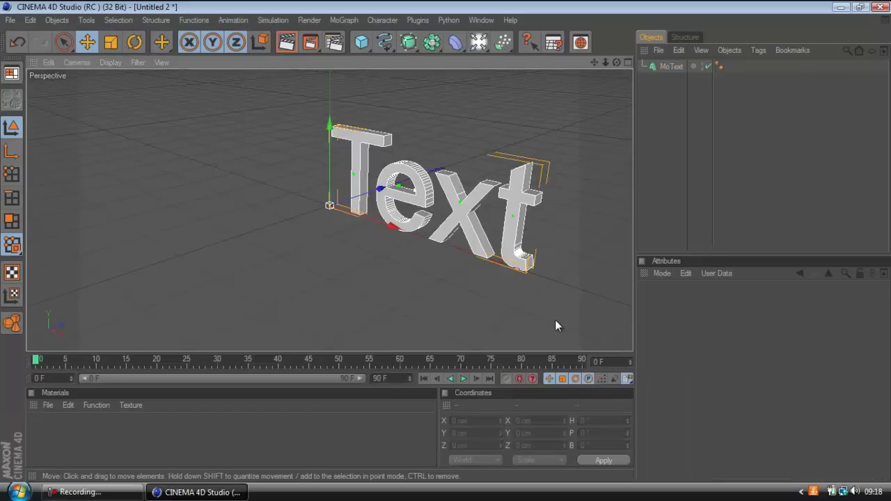
pyautogui.click(541, 245)
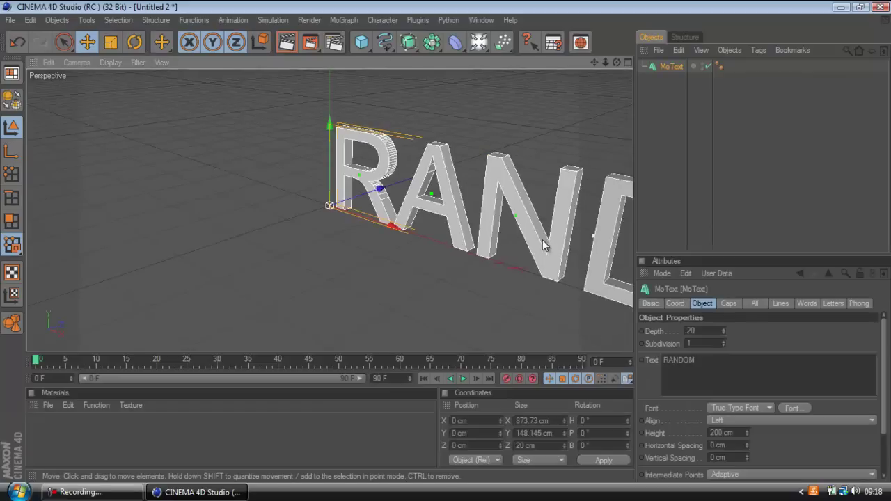
# - Set the text to BankGothic Md BT, 140 cm high with -11 cm horizontal spacing, and shift it to X about -329 cm
pyautogui.click(786, 408)
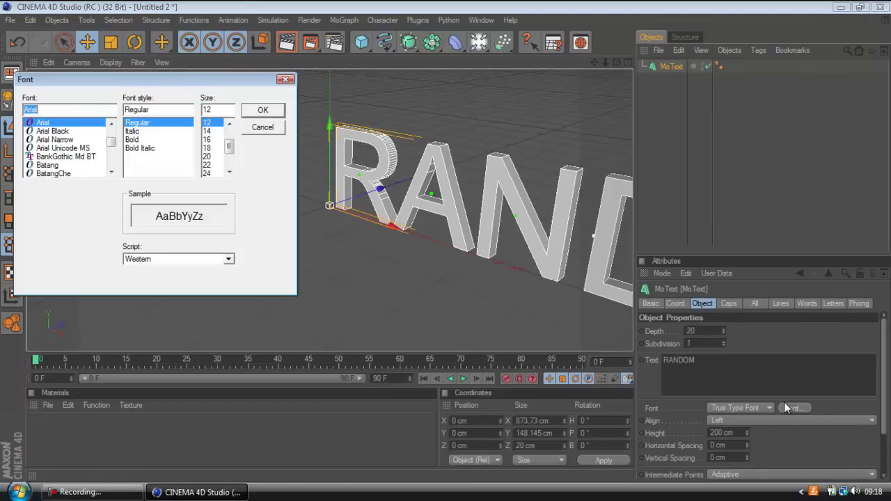
pyautogui.click(57, 157)
pyautogui.click(255, 111)
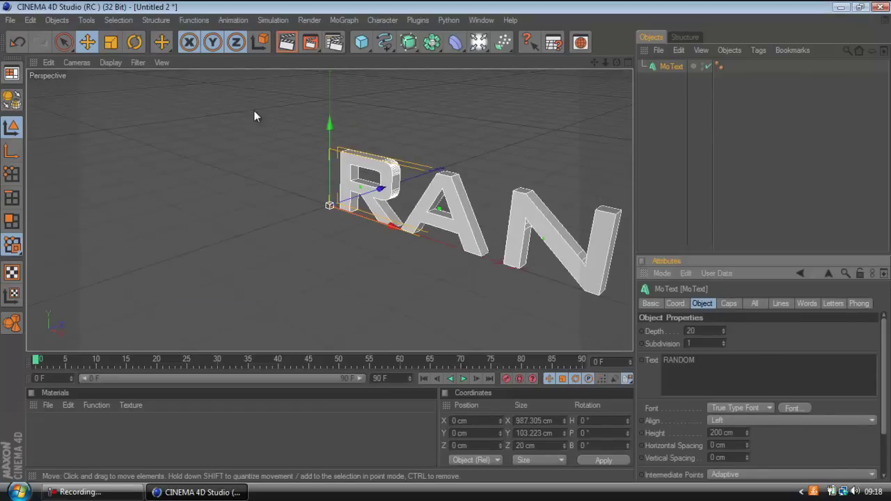
pyautogui.moveTo(748, 444)
pyautogui.mouseDown()
pyautogui.moveTo(752, 422)
pyautogui.moveTo(748, 444)
pyautogui.mouseUp()
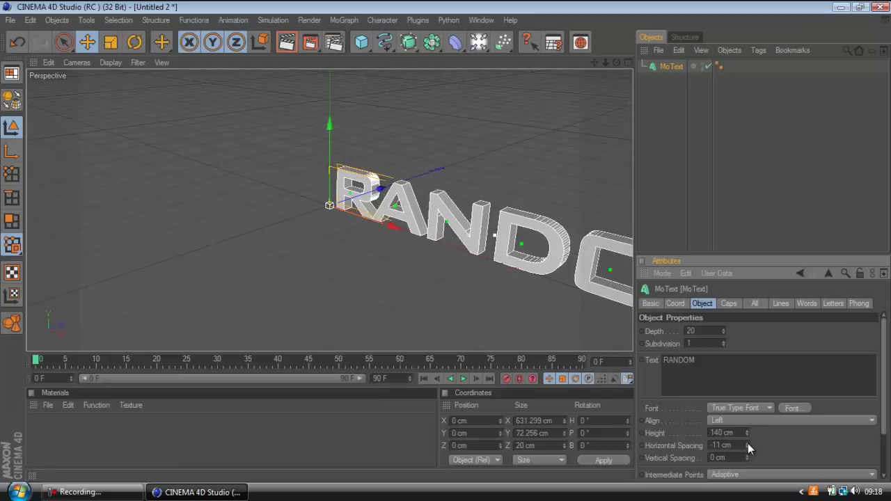
pyautogui.moveTo(393, 226); pyautogui.dragTo(355, 213)
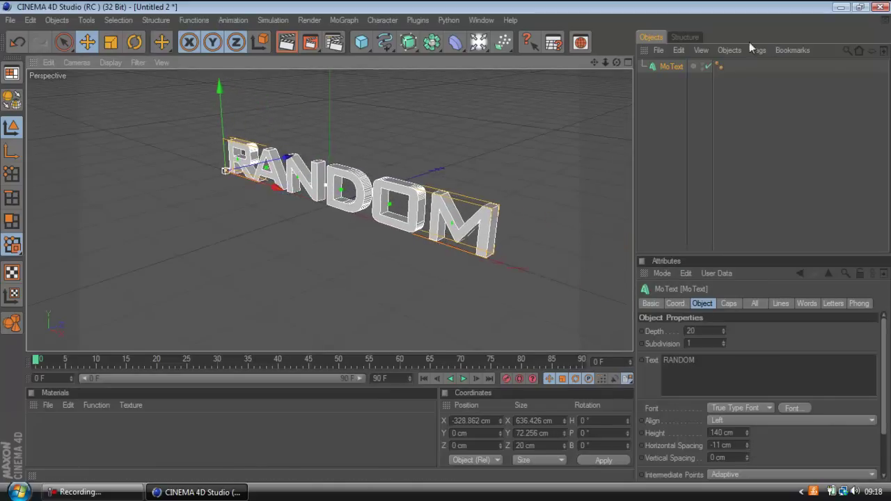
# - Add a camera that views the RANDOM text from the front, with the word centred across the frame width
pyautogui.moveTo(616, 62); pyautogui.dragTo(447, 242)
pyautogui.click(763, 80)
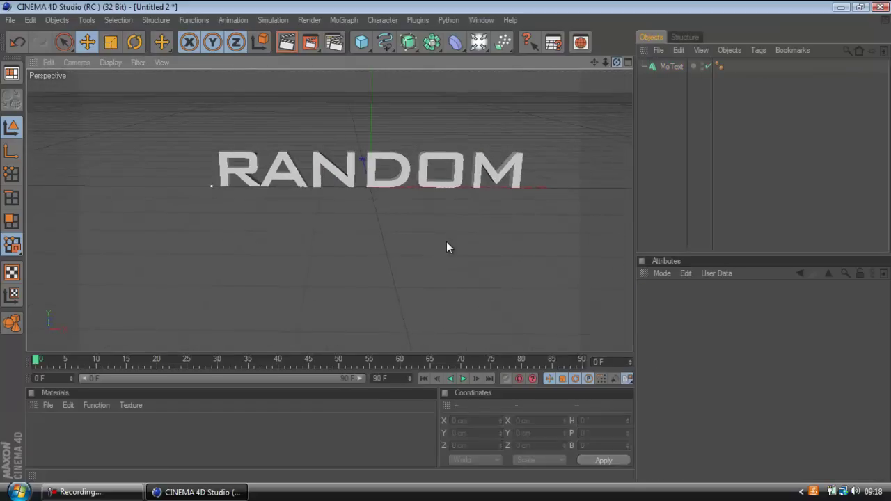
pyautogui.moveTo(606, 62); pyautogui.dragTo(479, 237)
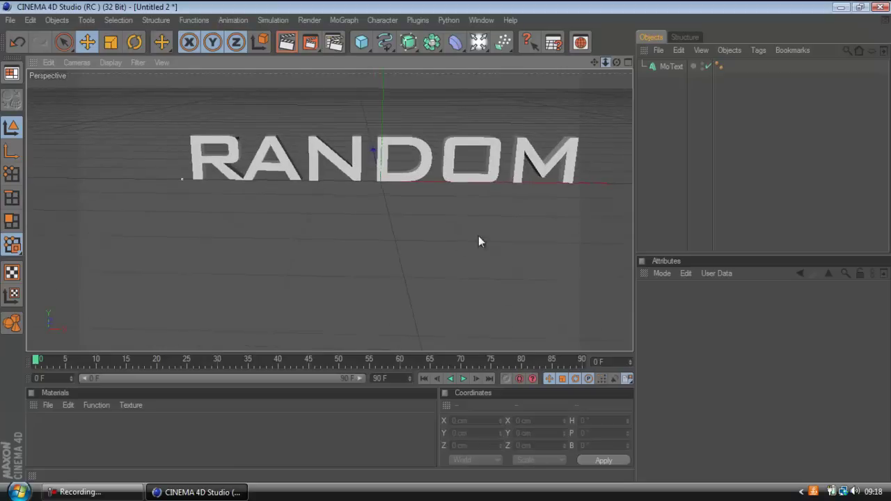
pyautogui.moveTo(594, 62); pyautogui.dragTo(446, 241)
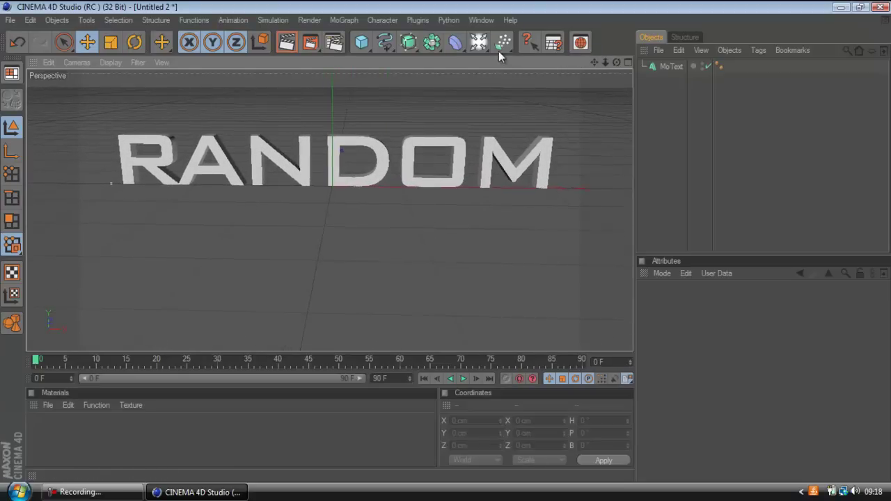
pyautogui.moveTo(485, 45); pyautogui.dragTo(524, 124)
pyautogui.click(798, 154)
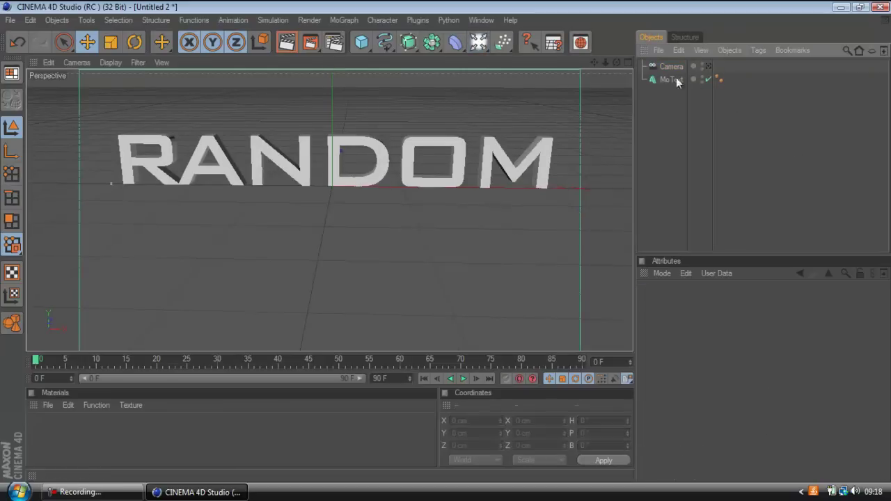
# - Raise the text above the camera frame to Y about 229 cm and record its keyframe at frame 0
pyautogui.moveTo(606, 64); pyautogui.dragTo(432, 250)
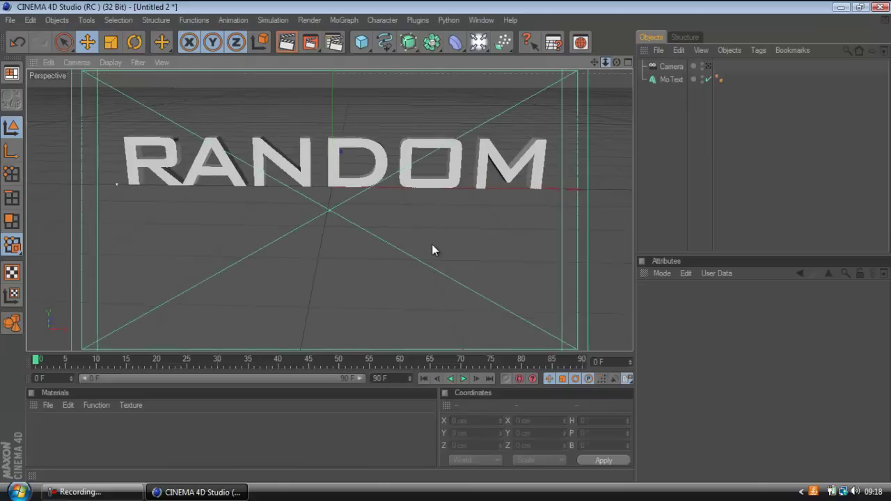
pyautogui.scroll(-8, 432, 245)
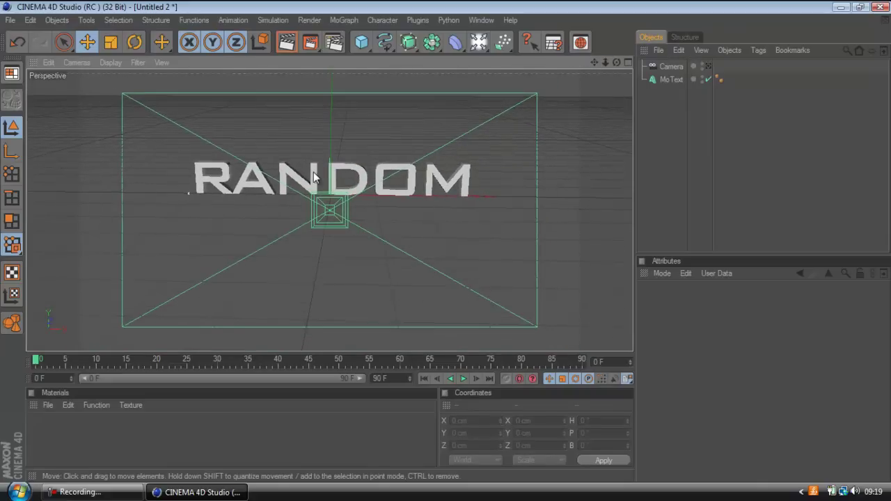
pyautogui.click(346, 175)
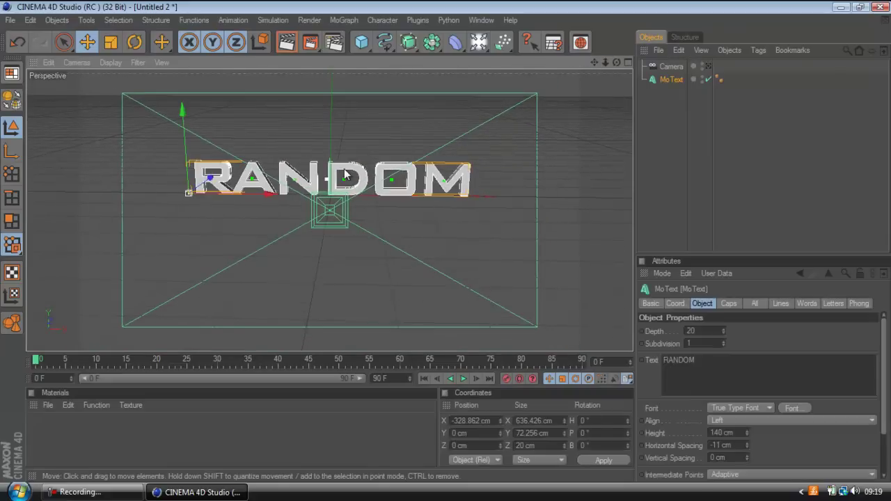
pyautogui.click(506, 379)
pyautogui.moveTo(180, 117); pyautogui.dragTo(446, 245)
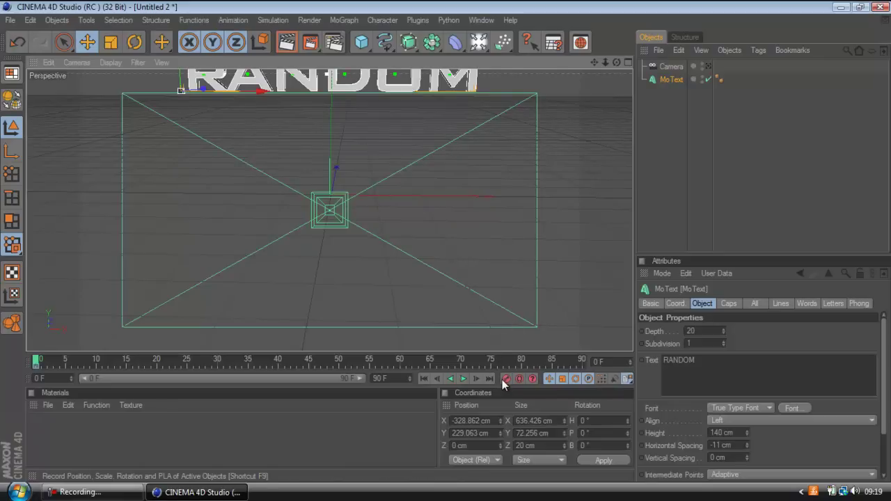
# - At frame 75, lower the text to Y about -2 cm and record a second keyframe
pyautogui.moveTo(36, 365); pyautogui.dragTo(370, 369)
pyautogui.moveTo(458, 376); pyautogui.dragTo(493, 368)
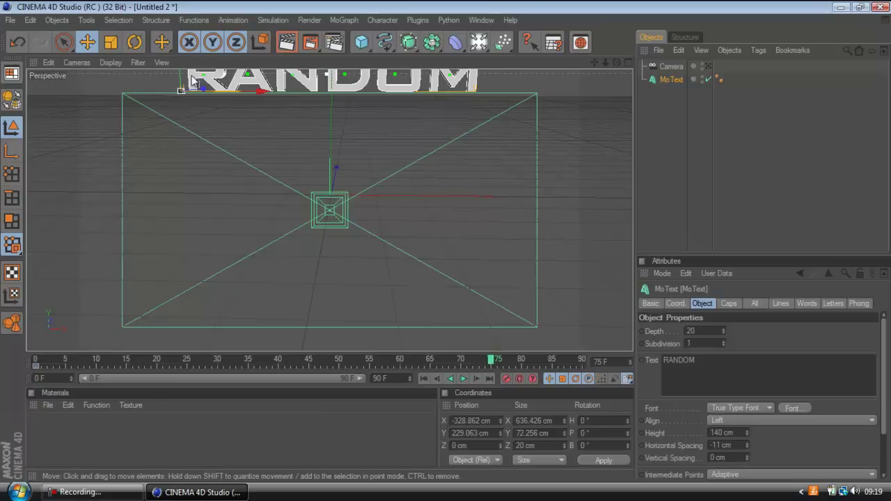
pyautogui.moveTo(448, 249)
pyautogui.mouseDown()
pyautogui.moveTo(447, 270)
pyautogui.moveTo(447, 247)
pyautogui.mouseUp()
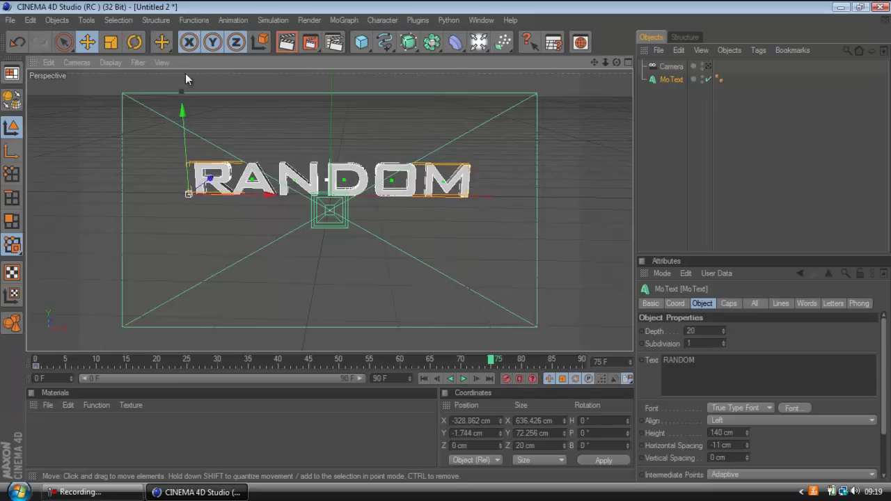
pyautogui.click(506, 379)
pyautogui.moveTo(491, 360); pyautogui.dragTo(489, 282)
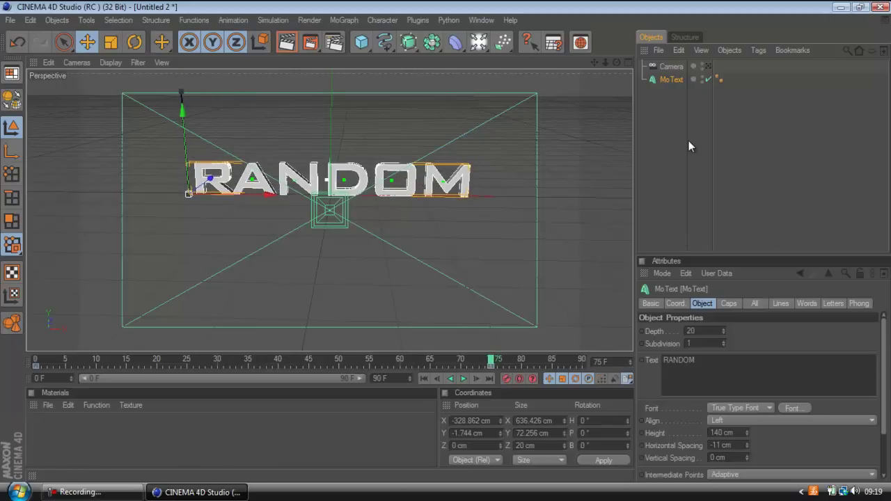
pyautogui.doubleClick(674, 79)
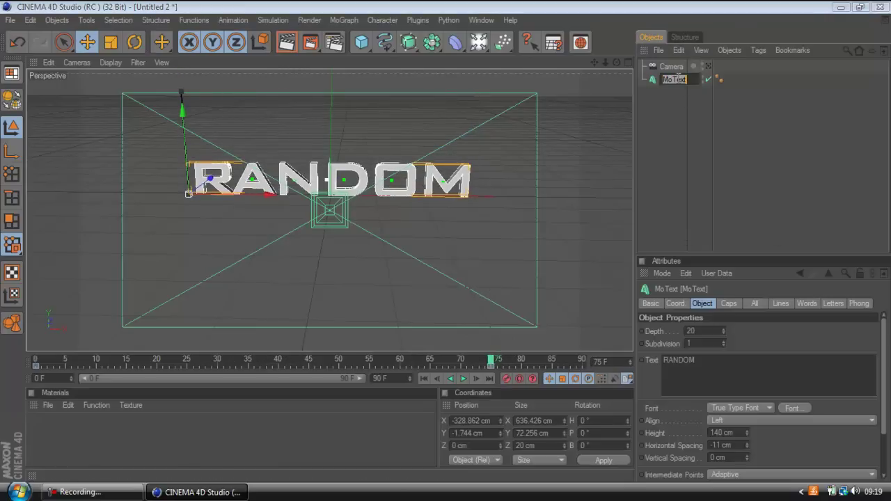
pyautogui.press('Return')
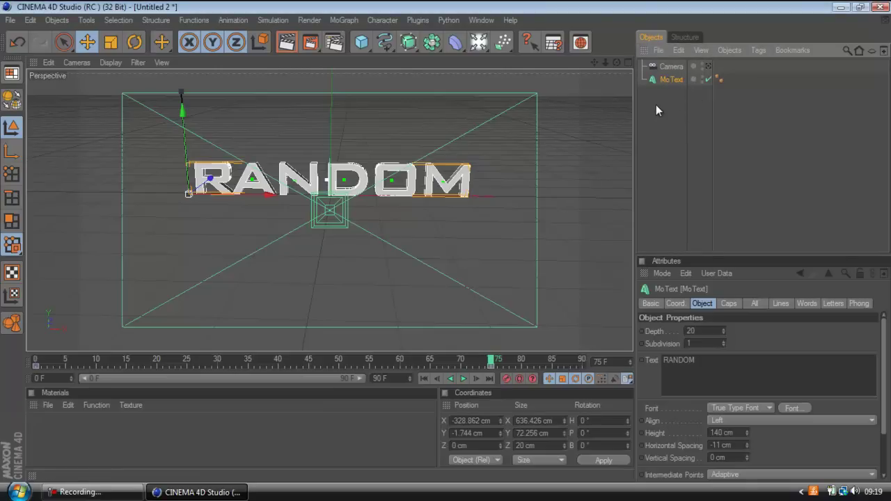
pyautogui.click(743, 106)
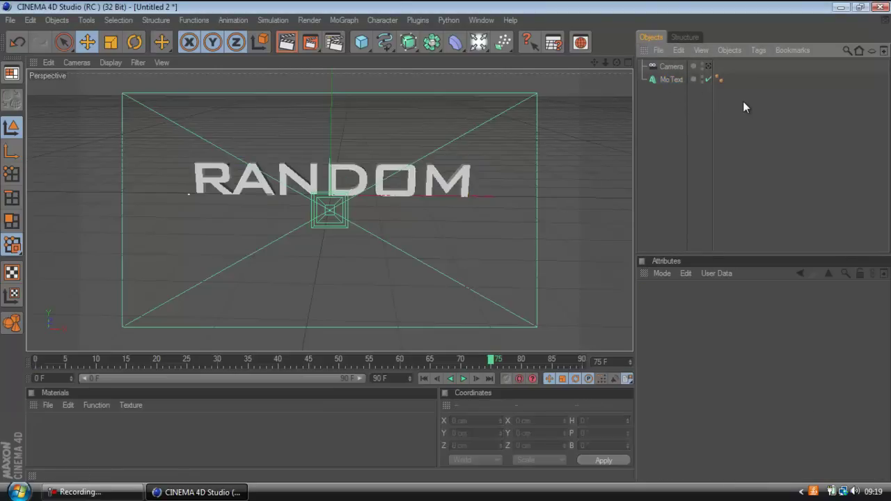
pyautogui.click(344, 19)
pyautogui.moveTo(354, 40)
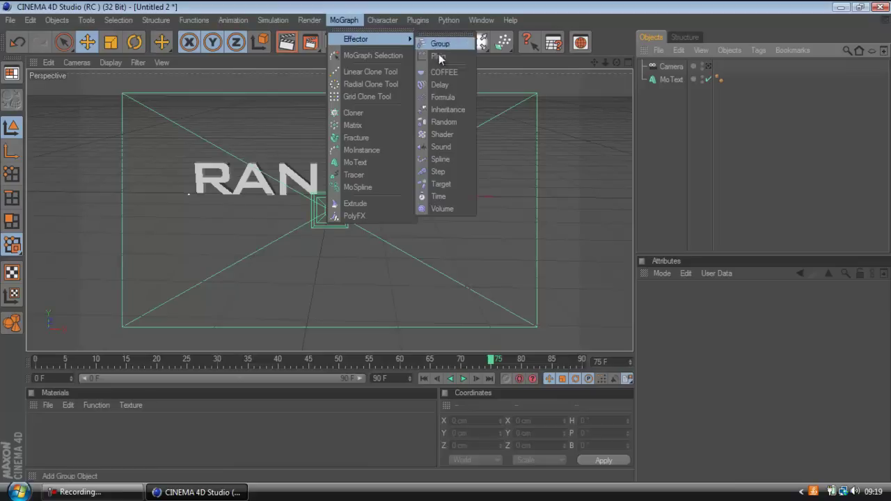
pyautogui.click(445, 122)
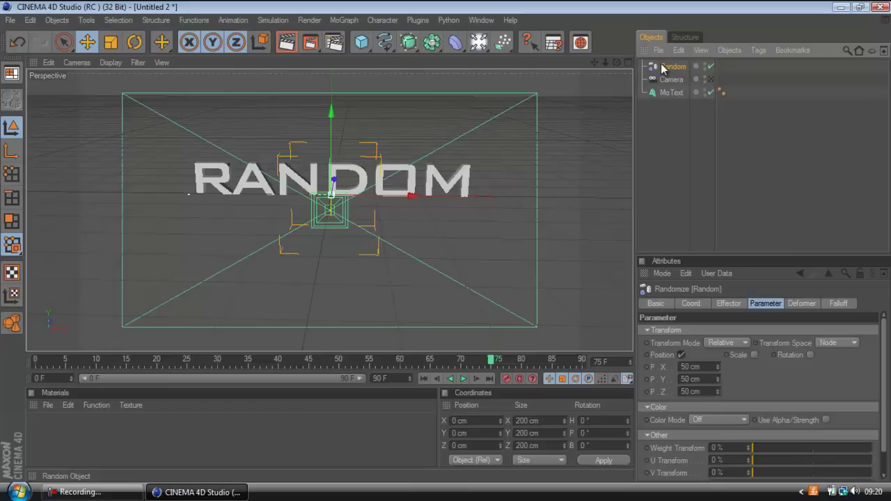
pyautogui.press('Delete')
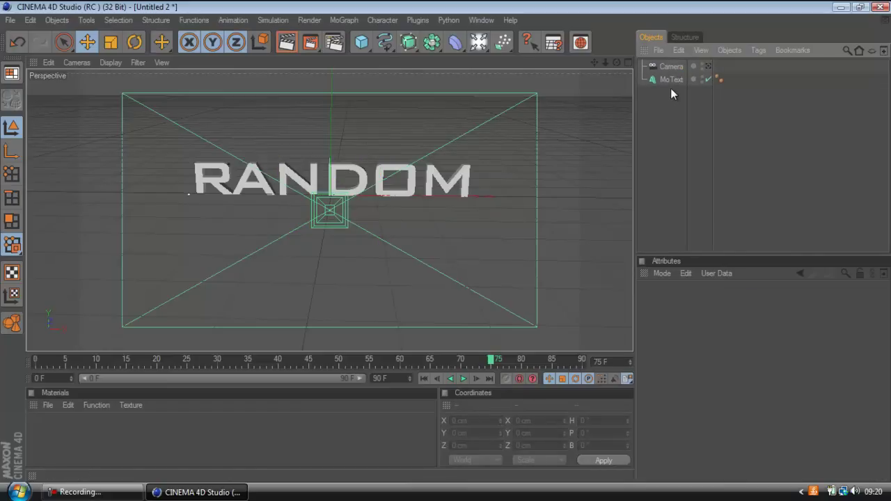
# - Apply a MoGraph Random effector to the MoText object
pyautogui.click(671, 79)
pyautogui.click(345, 21)
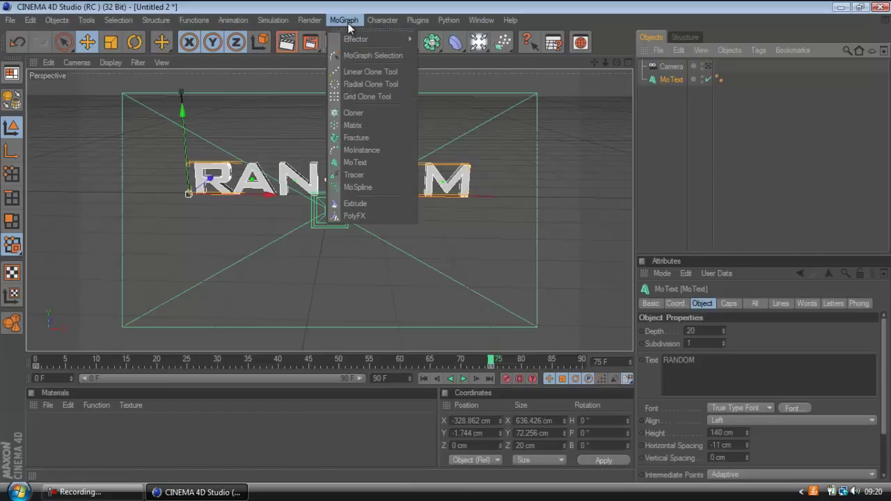
pyautogui.moveTo(398, 43)
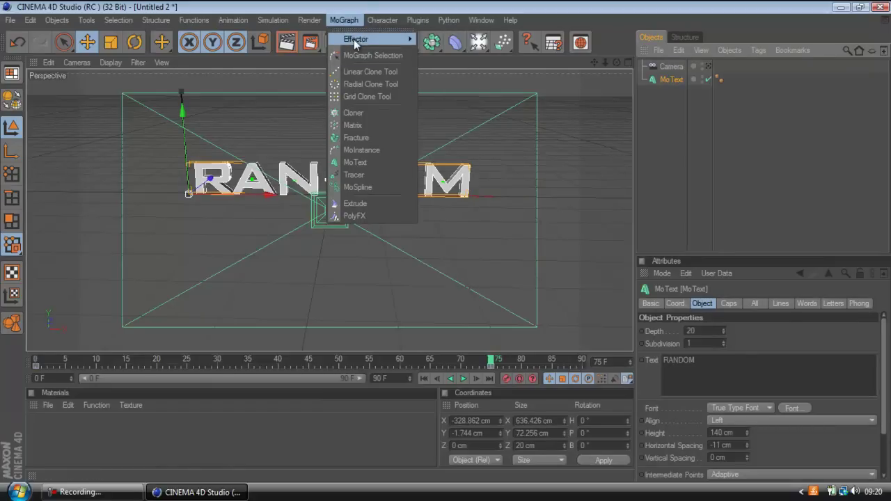
pyautogui.click(445, 122)
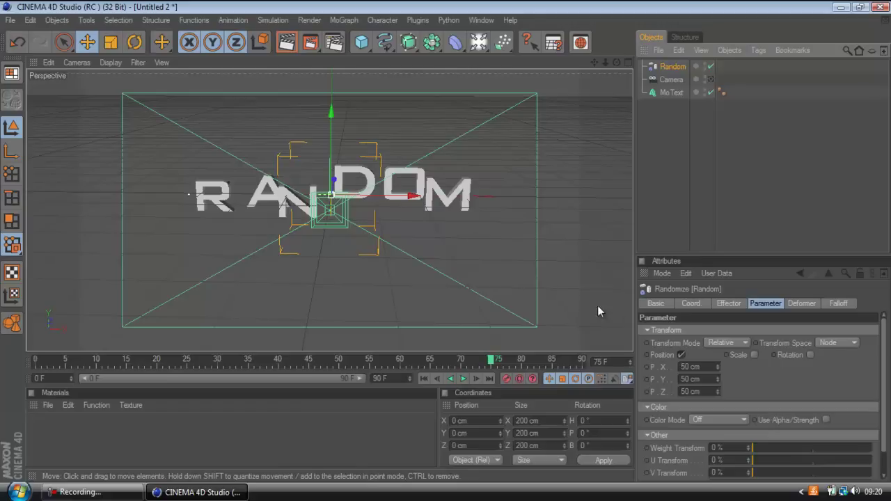
# - Switch the Random effector from position to rotation and, at frame 0, set its rotation to H 300°, P 200° and B 100°
pyautogui.click(681, 355)
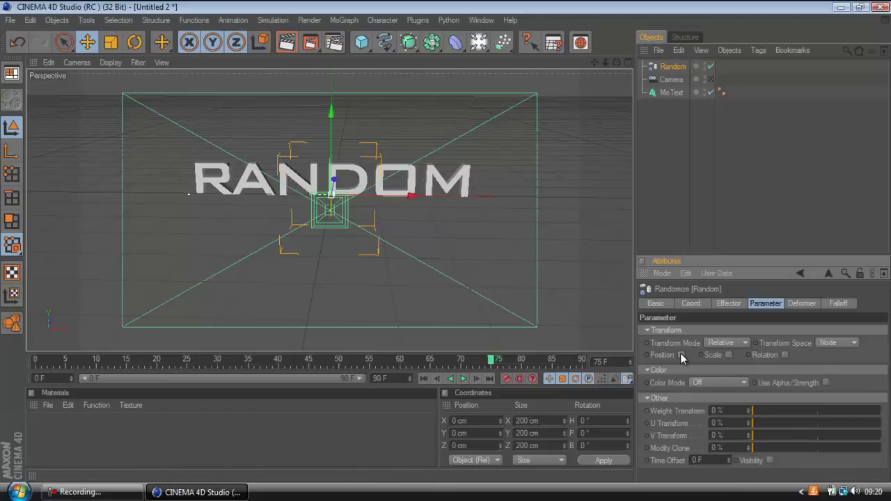
pyautogui.click(785, 355)
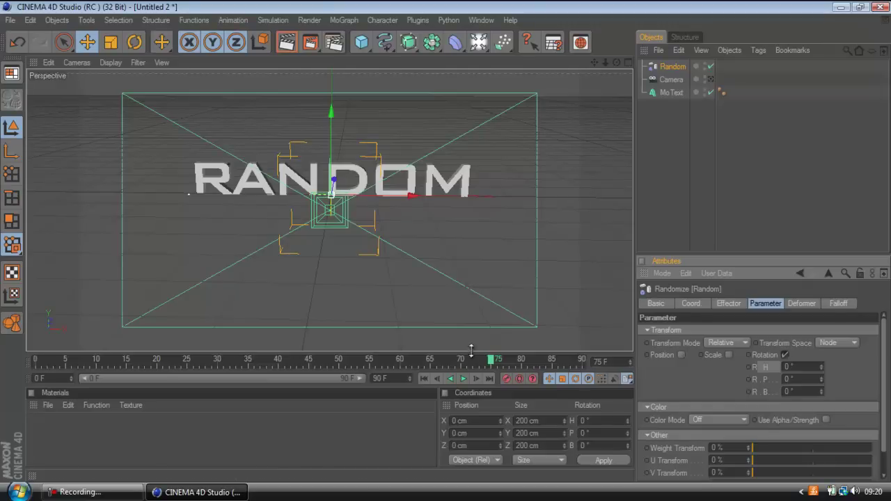
pyautogui.moveTo(491, 360); pyautogui.dragTo(18, 348)
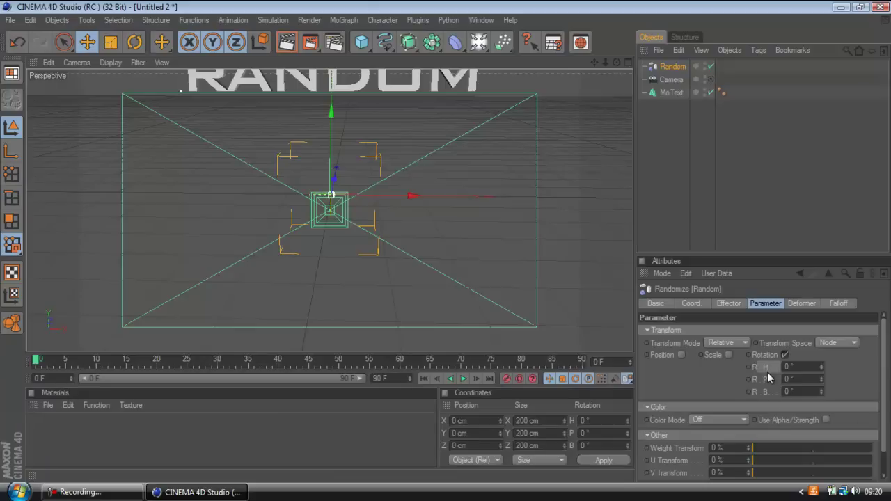
pyautogui.click(786, 366)
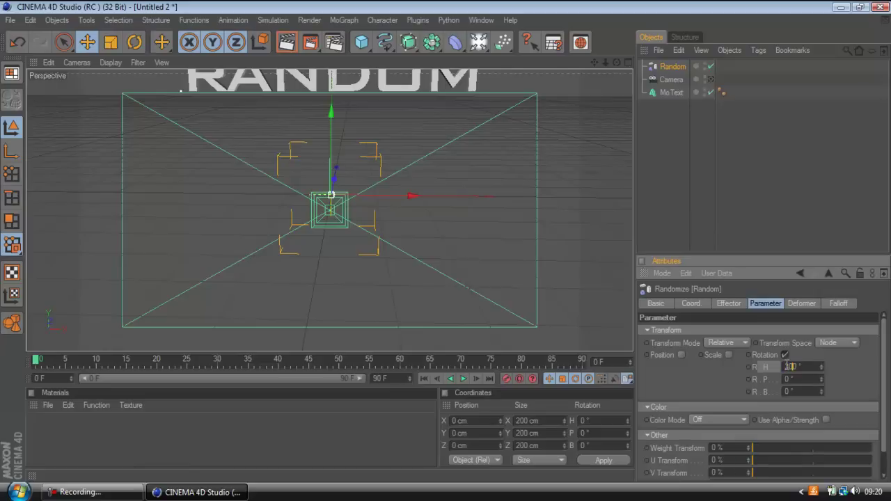
pyautogui.press('Return')
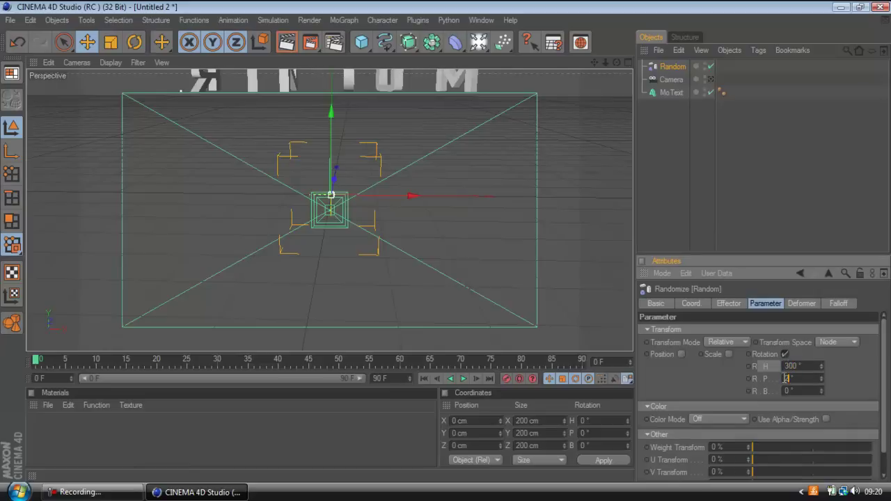
pyautogui.write('200')
pyautogui.click(790, 391)
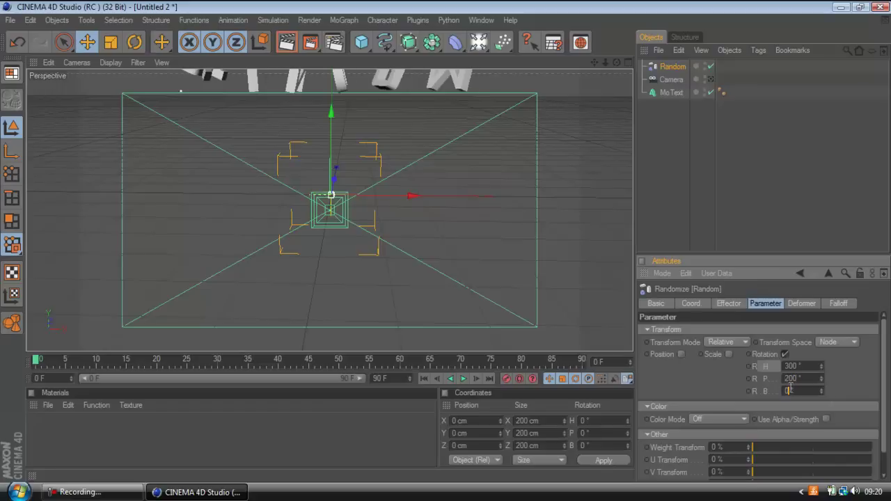
pyautogui.write('100')
pyautogui.press('Return')
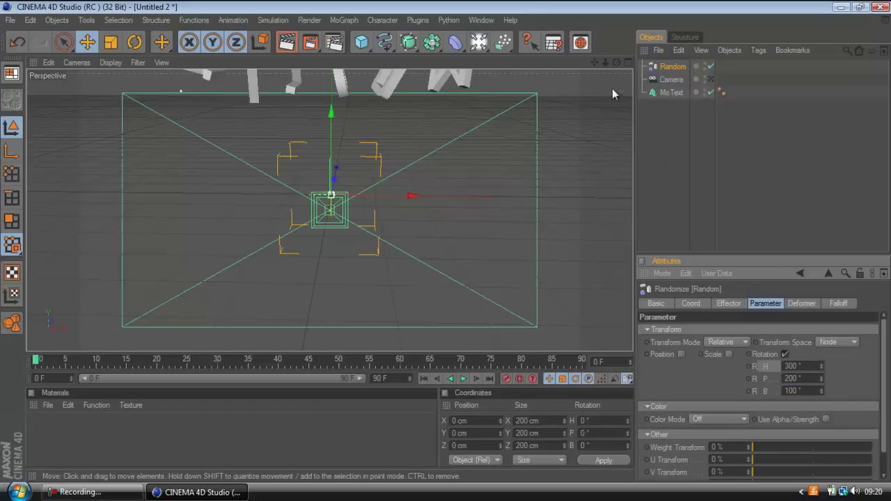
# - Record keyframes at frame 0 for the Random effector's H, P and B rotation
pyautogui.moveTo(597, 62); pyautogui.dragTo(447, 271)
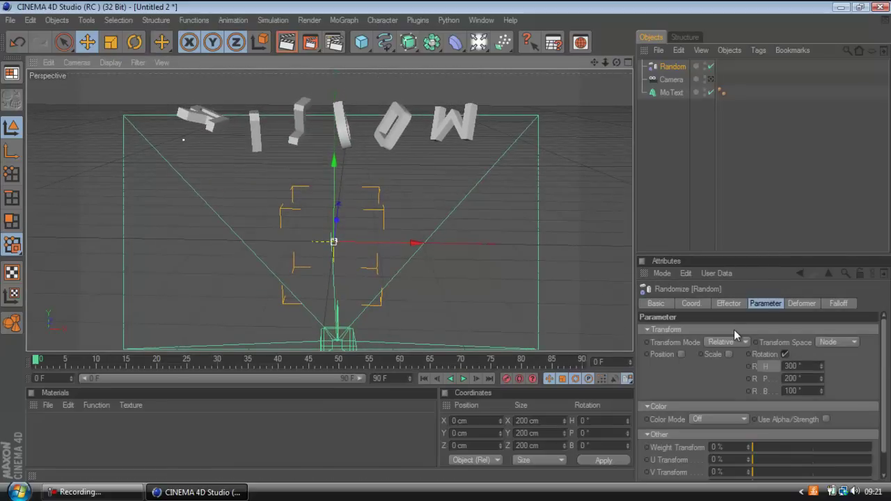
pyautogui.keyDown('ctrl'); pyautogui.click(748, 391); pyautogui.keyUp('ctrl')
pyautogui.keyDown('ctrl'); pyautogui.click(749, 378); pyautogui.keyUp('ctrl')
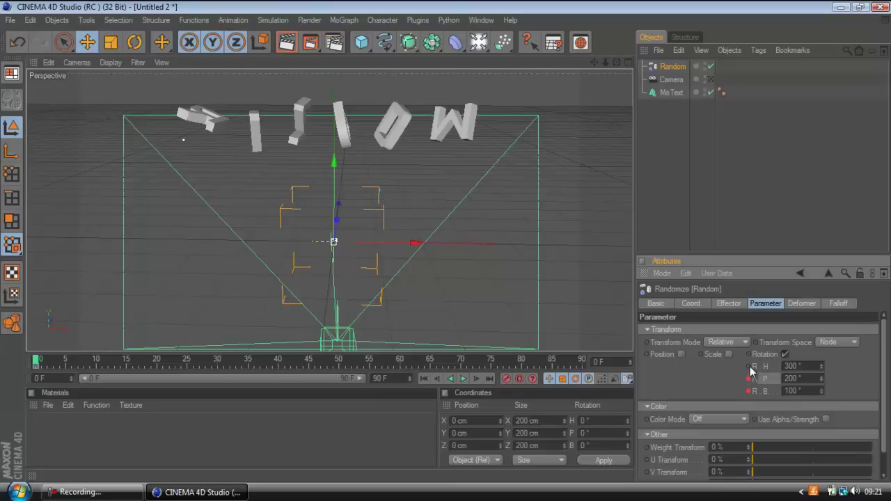
pyautogui.keyDown('ctrl'); pyautogui.click(749, 367); pyautogui.keyUp('ctrl')
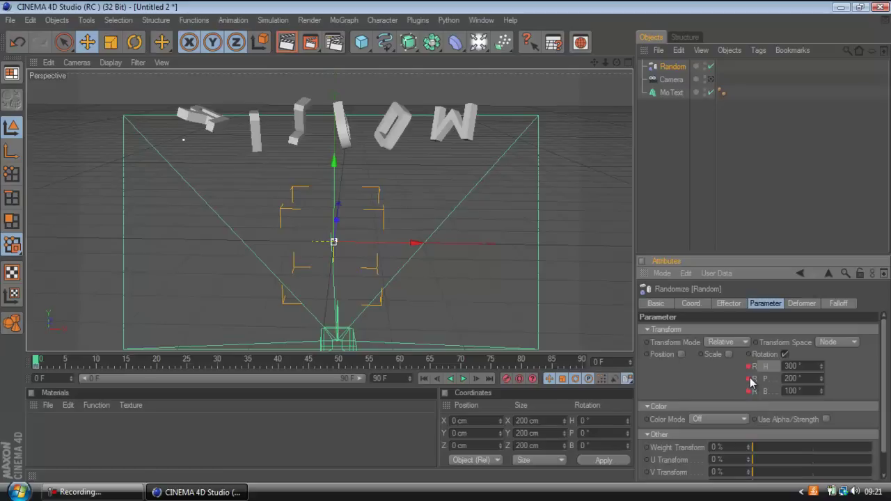
# - At frame 75, set the Random effector's H, P and B rotation to 0°
pyautogui.click(48, 362)
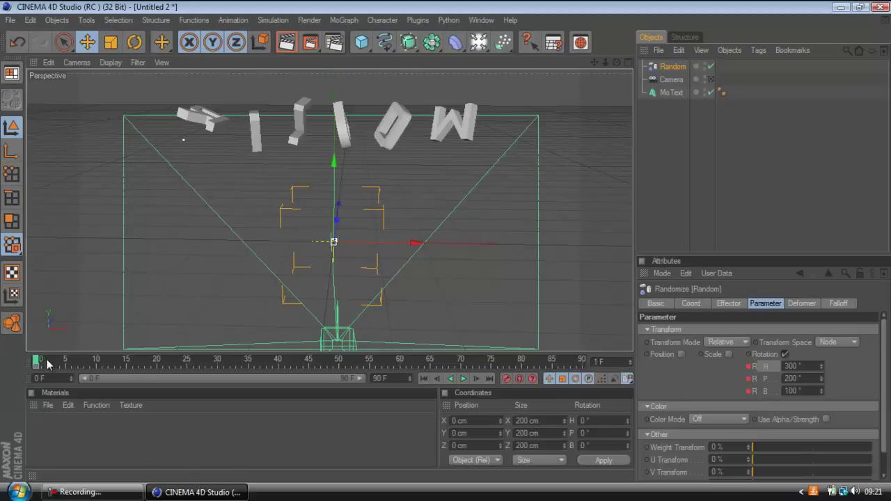
pyautogui.moveTo(48, 362); pyautogui.dragTo(492, 363)
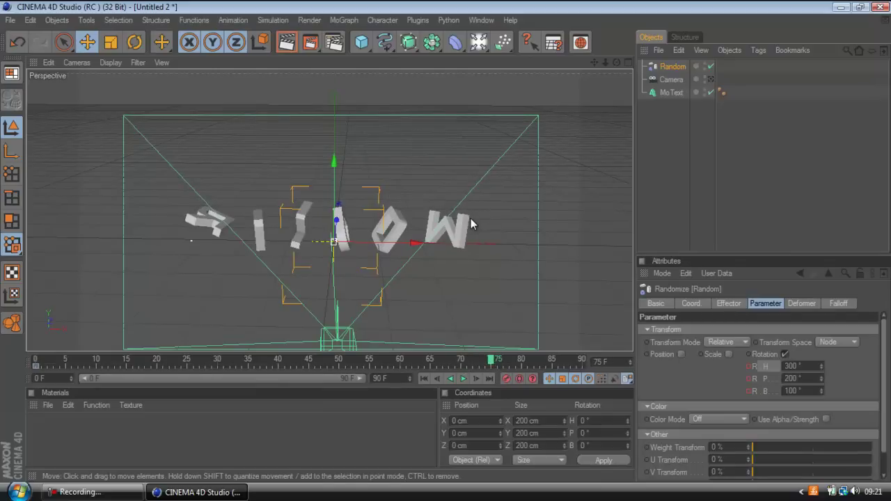
pyautogui.click(792, 367)
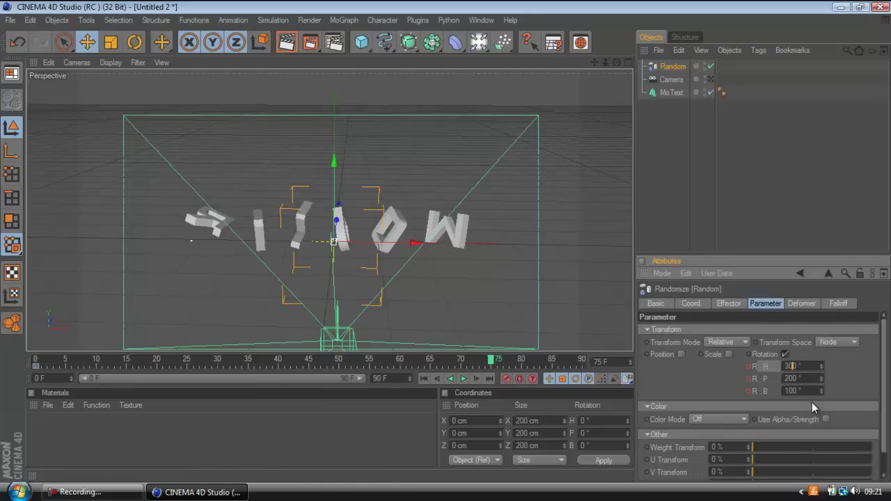
pyautogui.press('BackSpace')
pyautogui.press('BackSpace')
pyautogui.moveTo(797, 378); pyautogui.dragTo(785, 378)
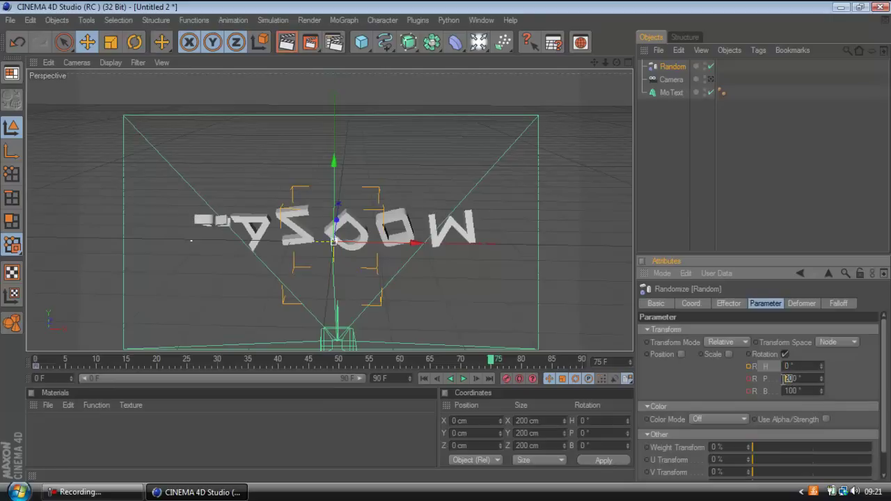
pyautogui.click(788, 390)
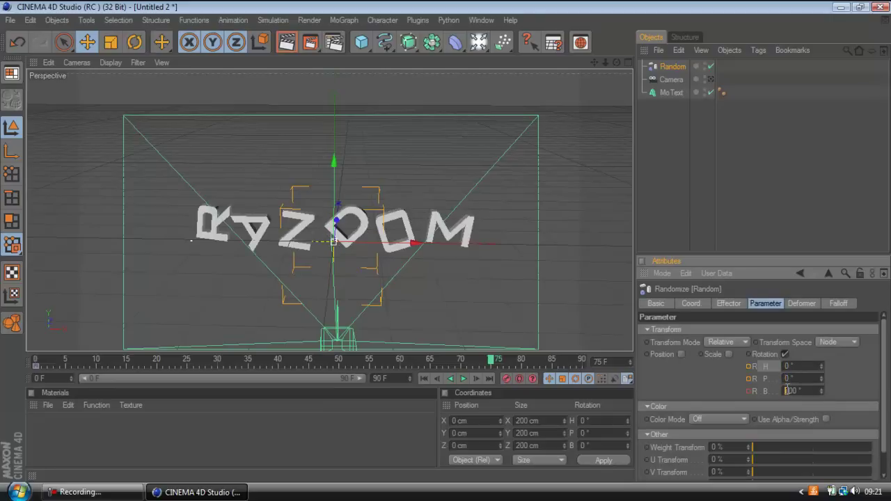
pyautogui.press('Return')
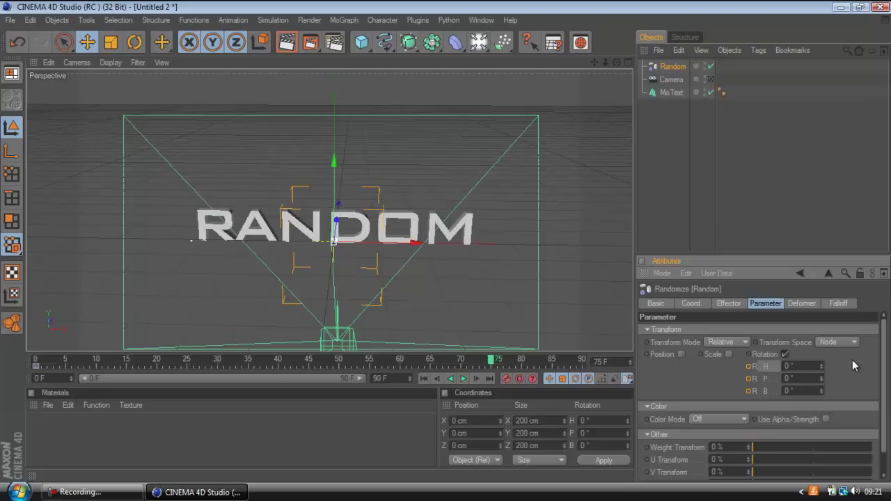
# - Record keyframes at frame 75 for the Random effector's three rotation values
pyautogui.click(748, 392)
pyautogui.click(749, 378)
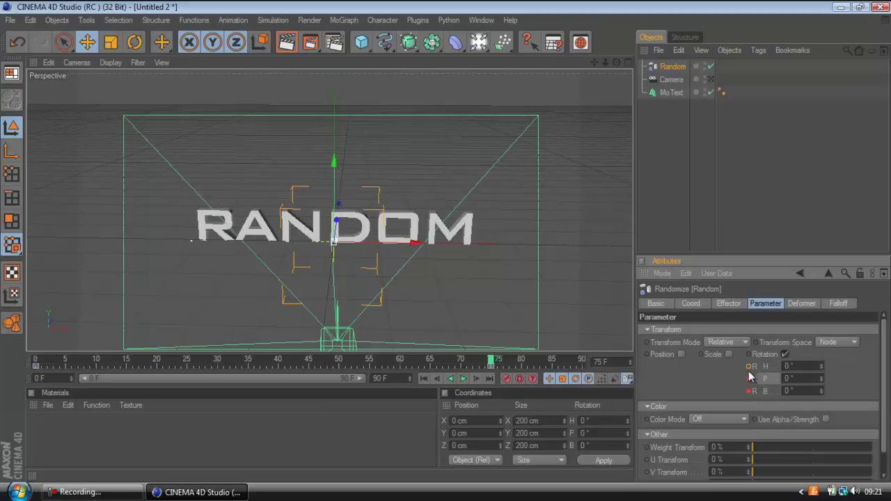
pyautogui.click(749, 366)
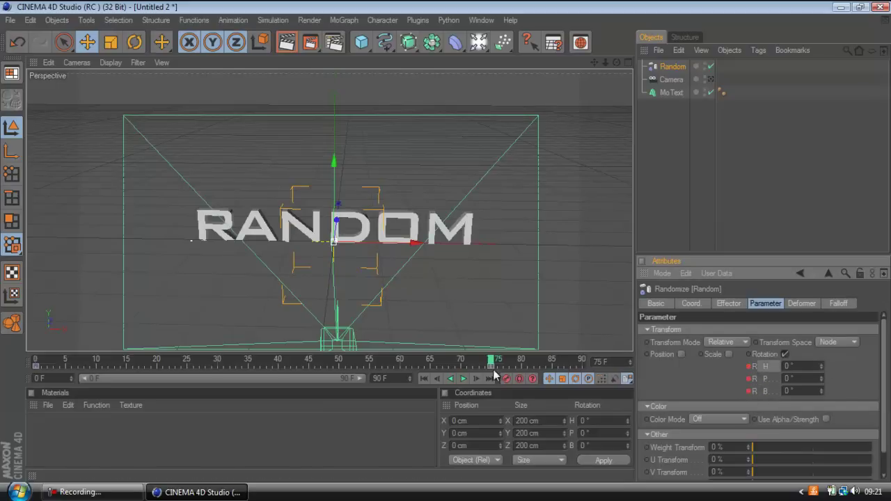
# - Look through the scene camera at frame 79, add a Floor and a Sky object, and render a preview in the viewport
pyautogui.moveTo(492, 362); pyautogui.dragTo(515, 361)
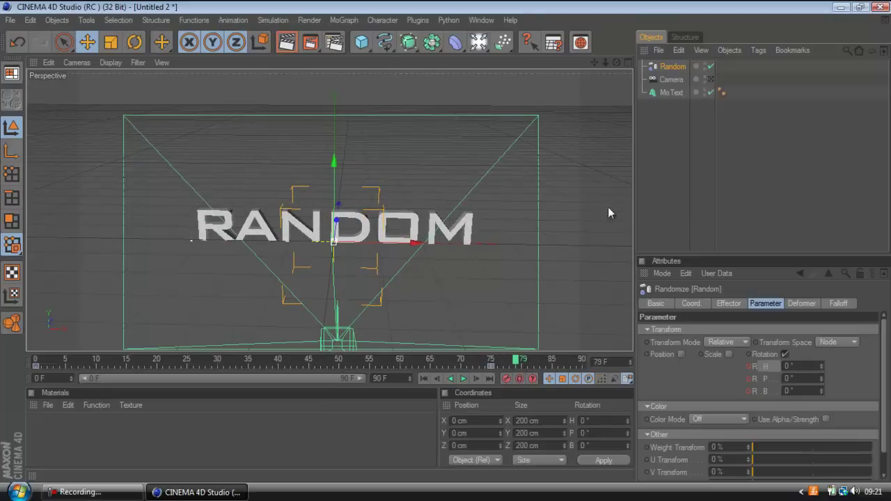
pyautogui.click(710, 80)
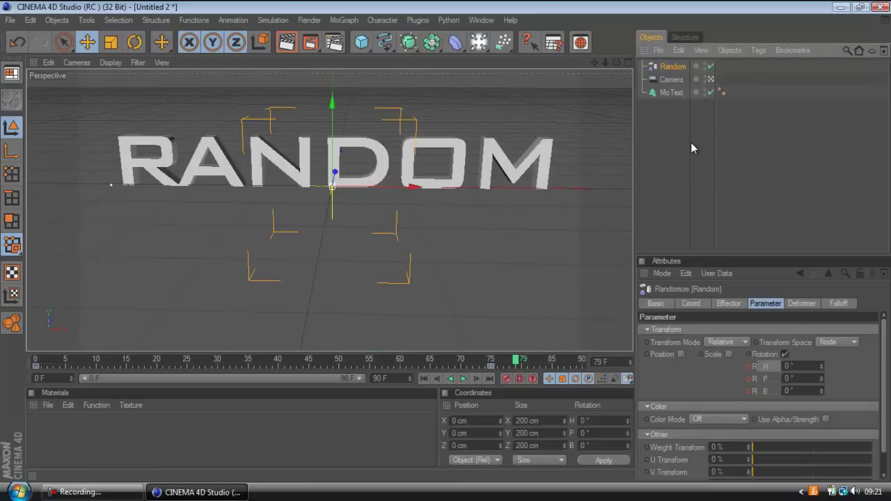
pyautogui.click(477, 41)
pyautogui.click(591, 143)
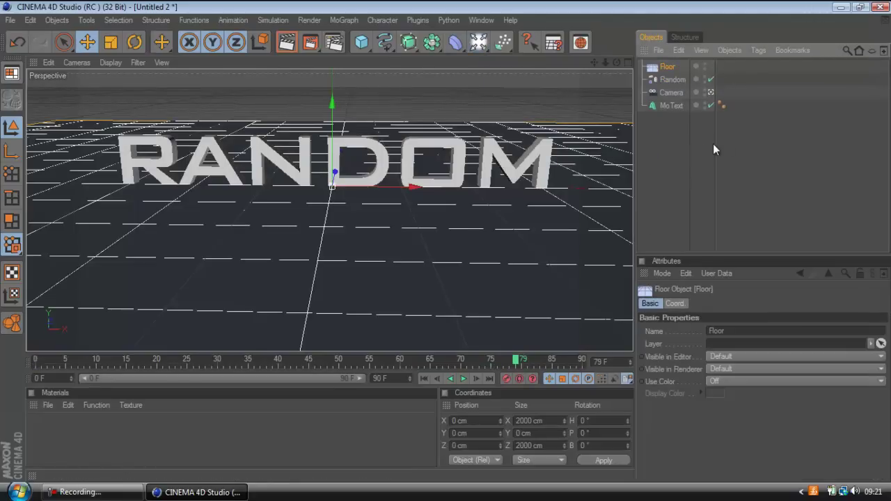
pyautogui.click(476, 42)
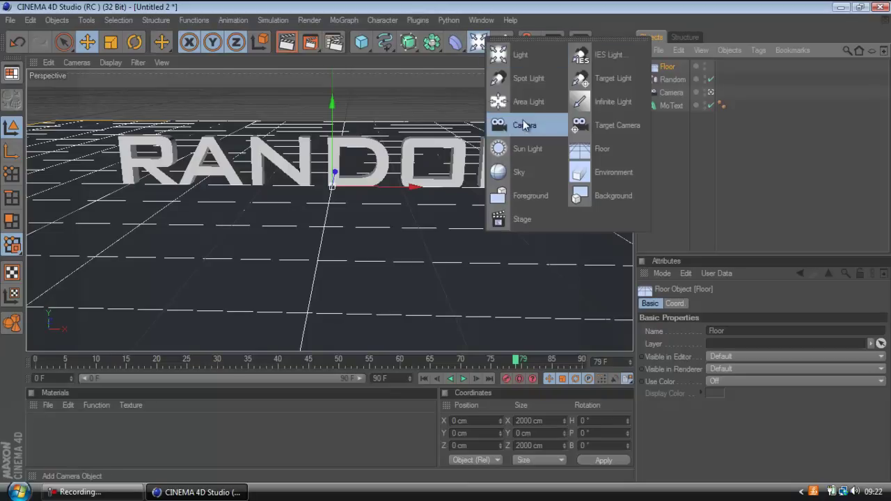
pyautogui.click(525, 170)
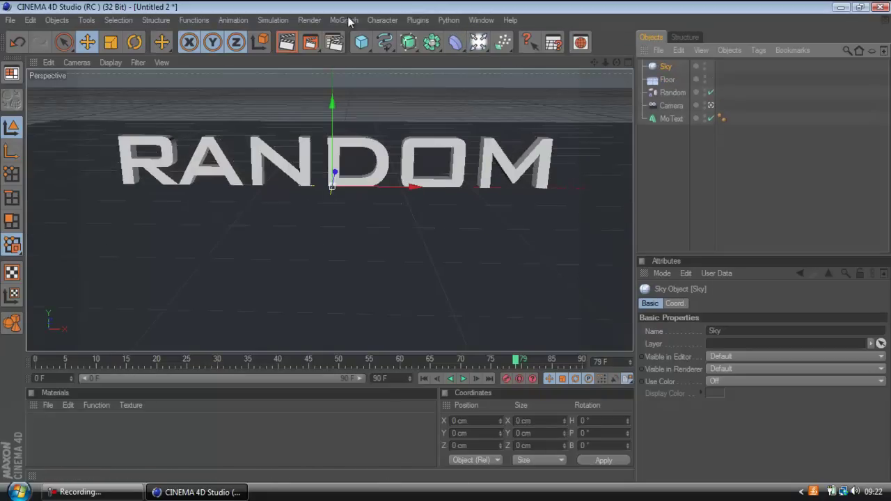
pyautogui.click(291, 43)
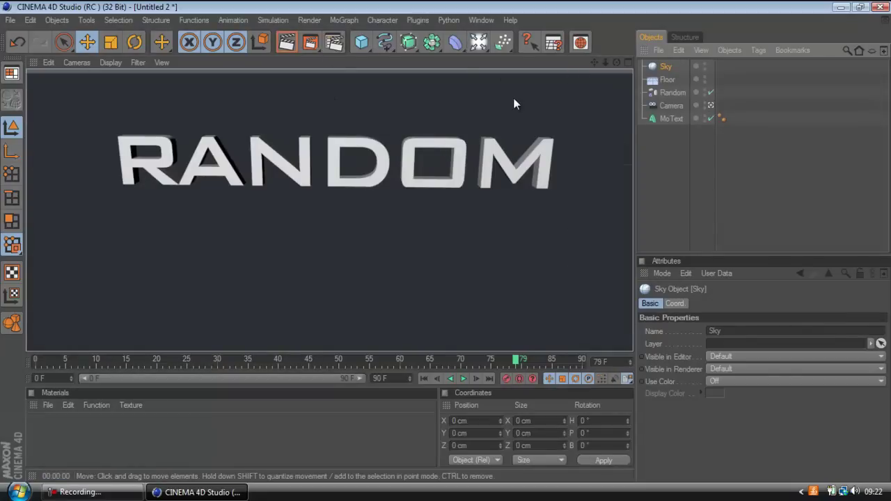
pyautogui.click(701, 159)
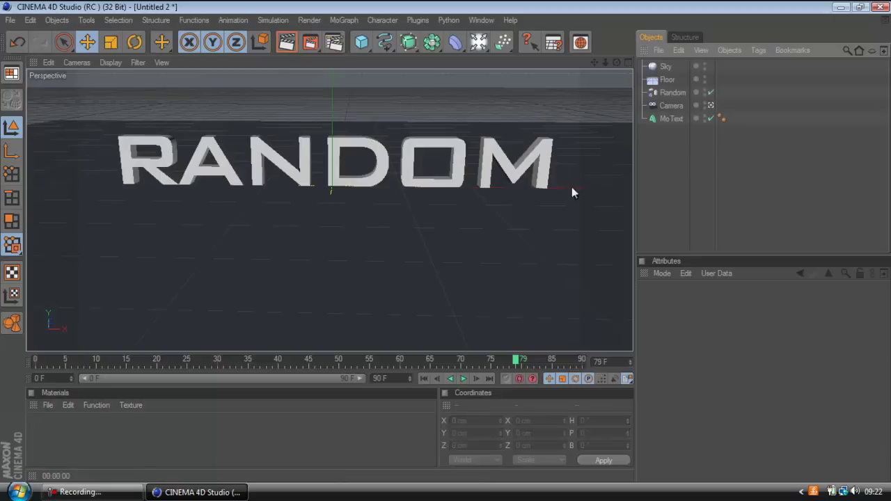
# - Create a new material and make its color blue with R 0, G 0 and B 204
pyautogui.click(216, 437)
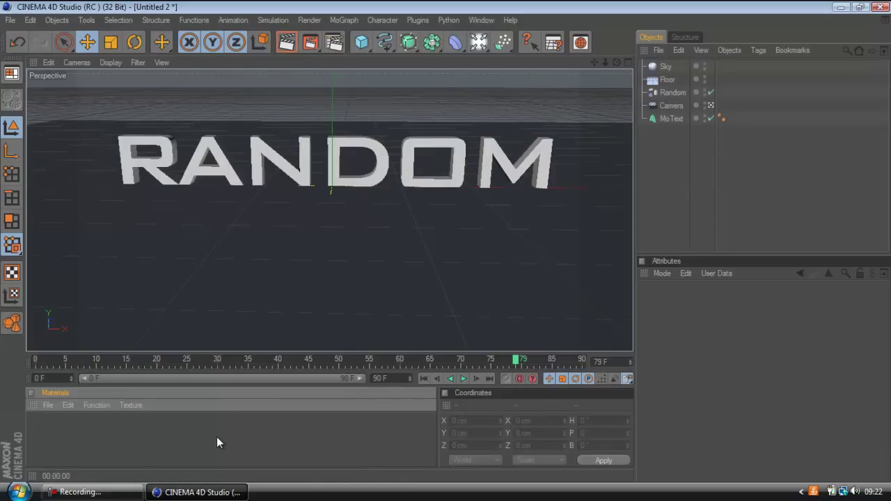
pyautogui.doubleClick(100, 433)
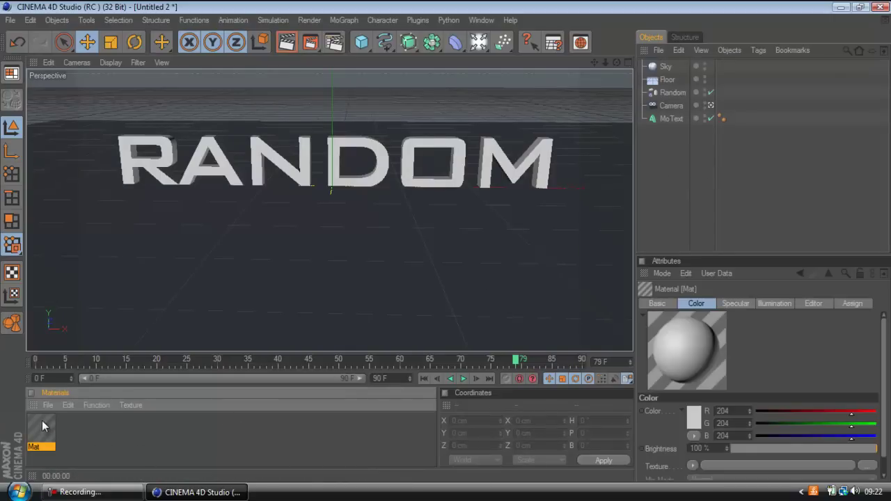
pyautogui.doubleClick(41, 427)
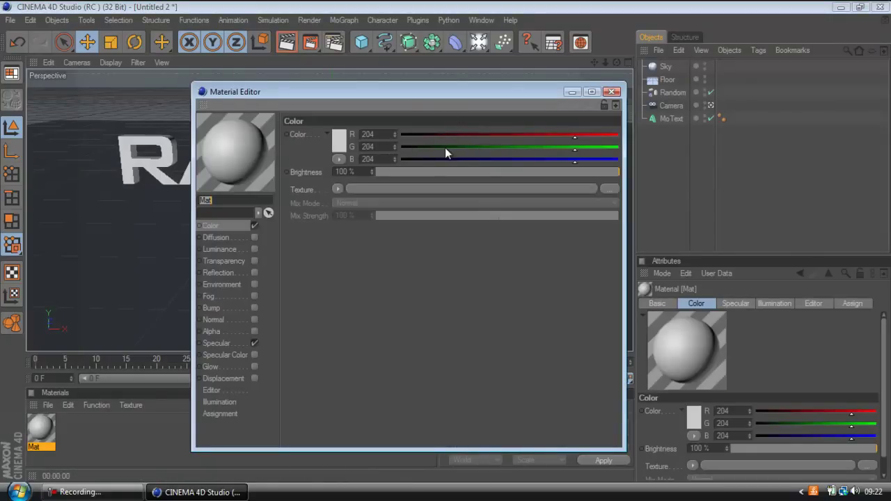
pyautogui.moveTo(445, 148); pyautogui.dragTo(457, 143)
pyautogui.click(403, 134)
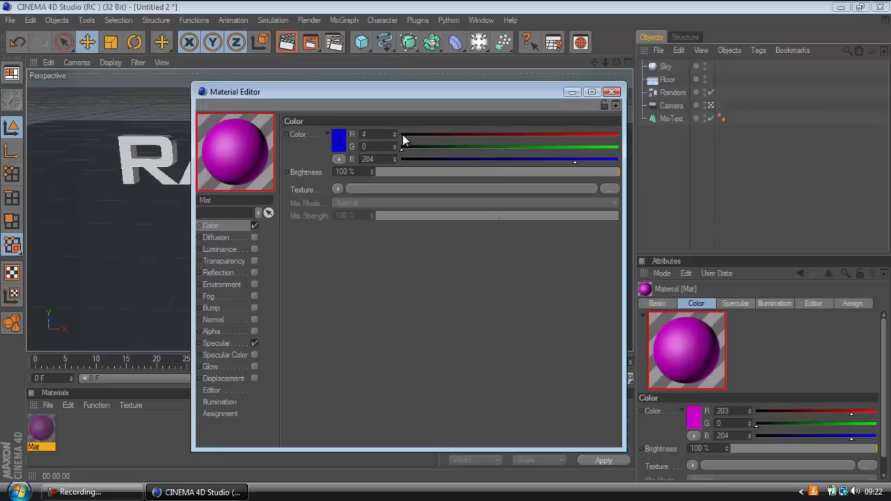
pyautogui.moveTo(403, 134); pyautogui.dragTo(339, 154)
# - Set the blue material's specular to width 11 %, height 13 % and falloff -61 %
pyautogui.click(235, 356)
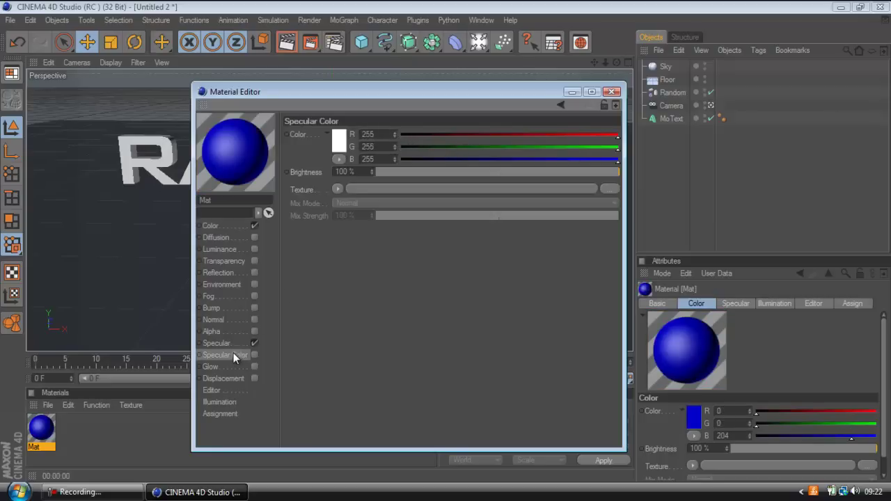
pyautogui.click(234, 345)
pyautogui.moveTo(441, 192); pyautogui.dragTo(400, 187)
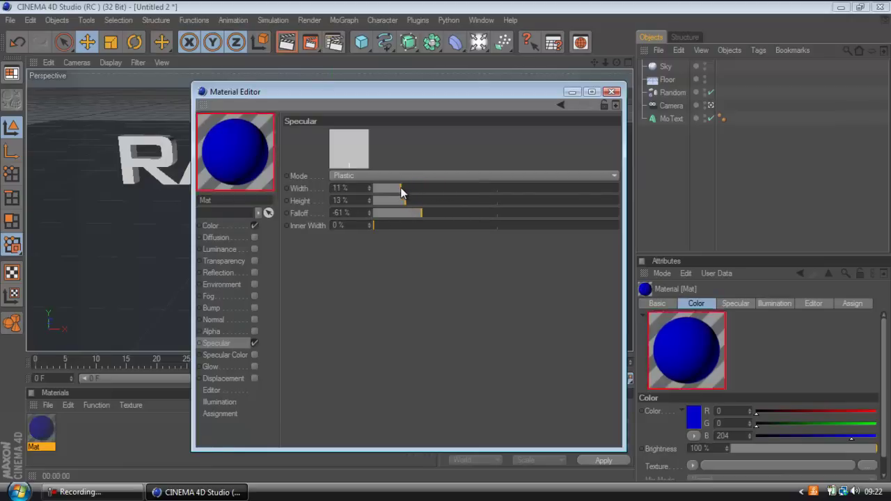
pyautogui.click(612, 92)
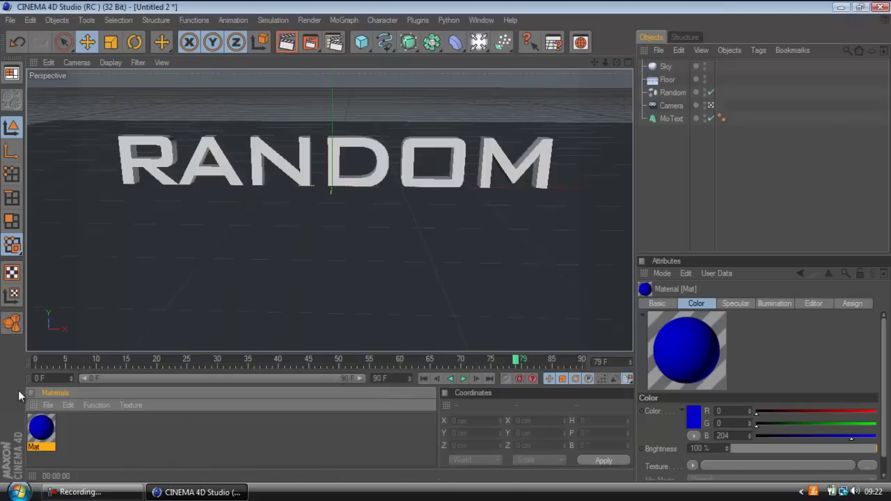
# - Apply the blue material to the RANDOM MoText and render a preview in the viewport
pyautogui.moveTo(40, 440); pyautogui.dragTo(141, 304)
pyautogui.moveTo(245, 180); pyautogui.dragTo(230, 182)
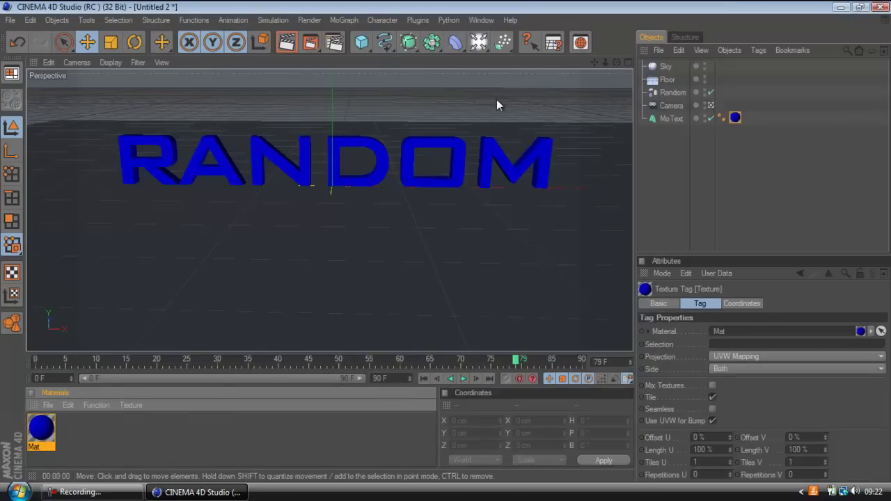
pyautogui.click(287, 44)
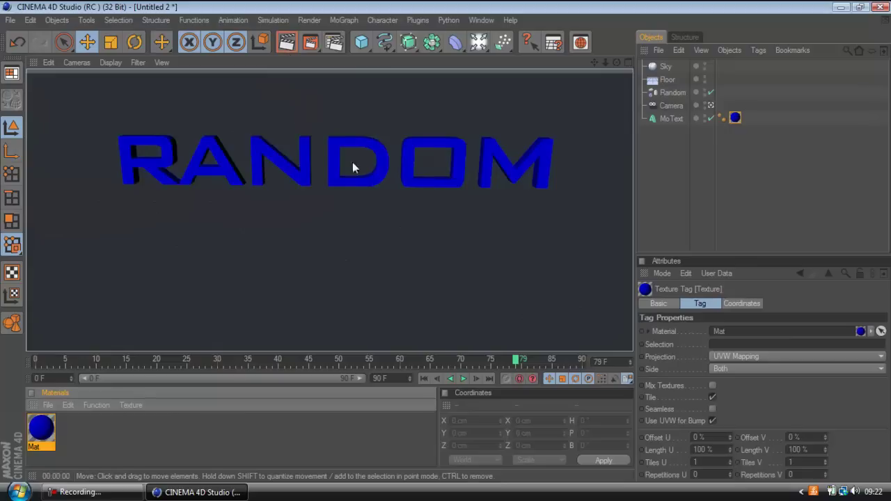
# - Create a second material and make its color dark gray with R, G and B each at 24
pyautogui.click(764, 216)
pyautogui.doubleClick(126, 423)
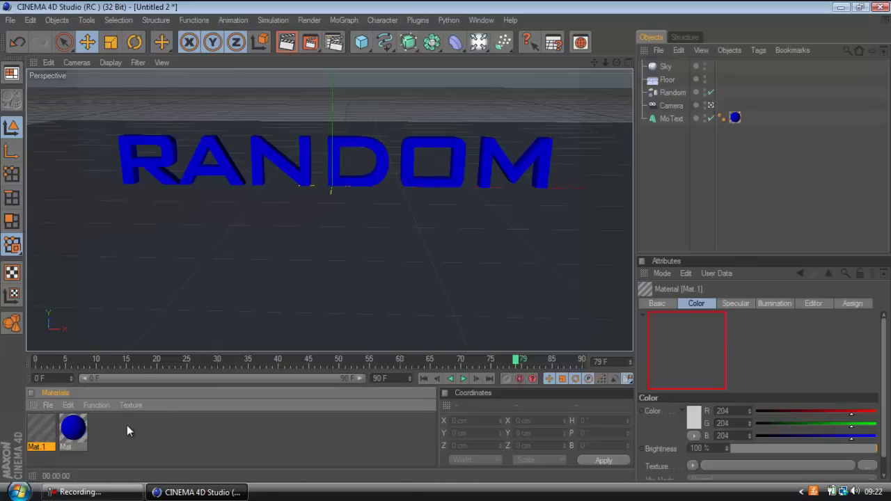
pyautogui.doubleClick(35, 426)
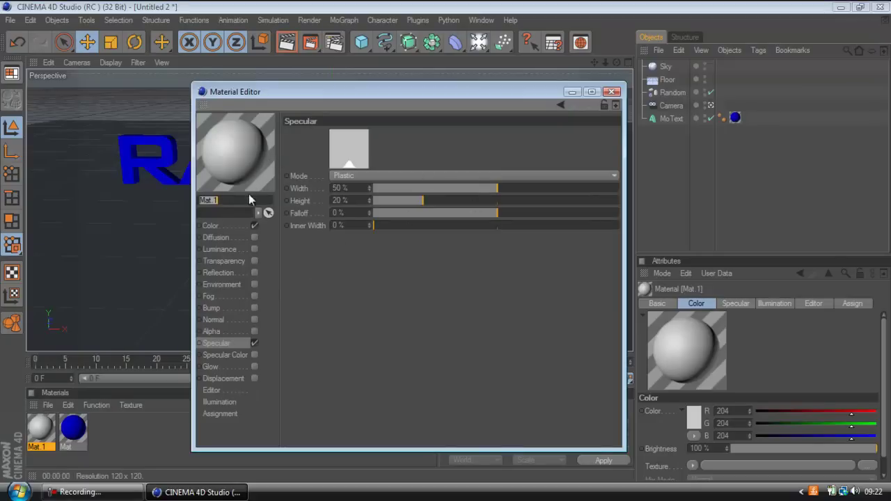
pyautogui.click(234, 227)
pyautogui.click(337, 143)
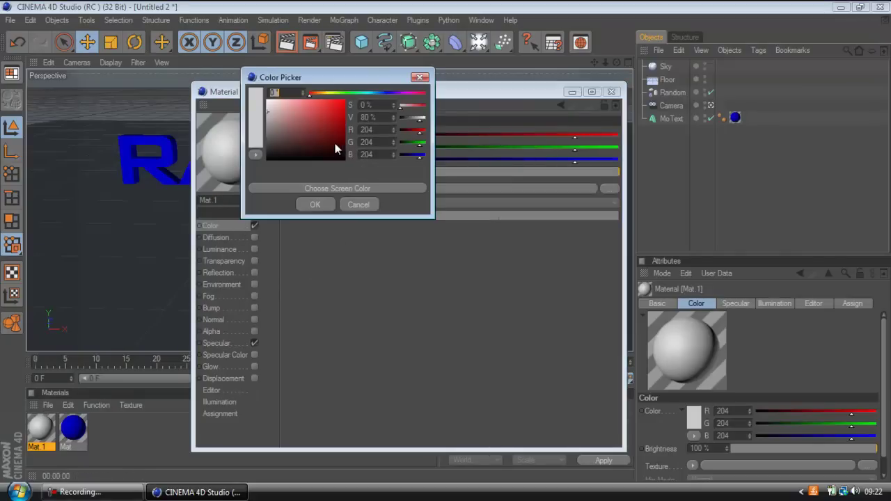
pyautogui.moveTo(306, 140); pyautogui.dragTo(250, 157)
pyautogui.click(309, 204)
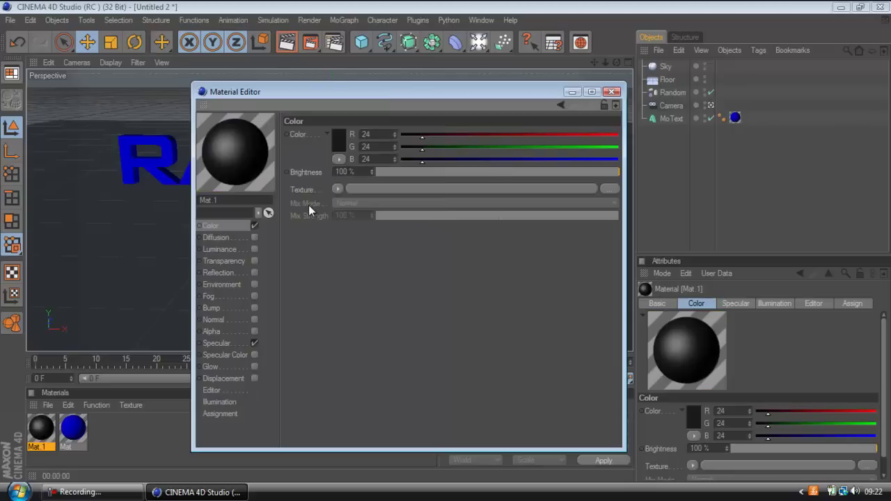
# - Enable the dark material's reflection with a Fresnel texture, brightness 14 % and mix strength 10 %
pyautogui.click(223, 273)
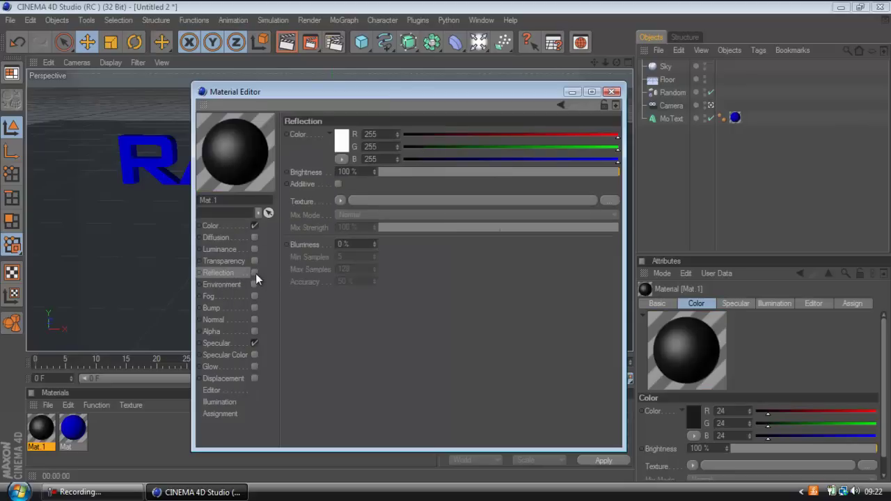
pyautogui.click(254, 273)
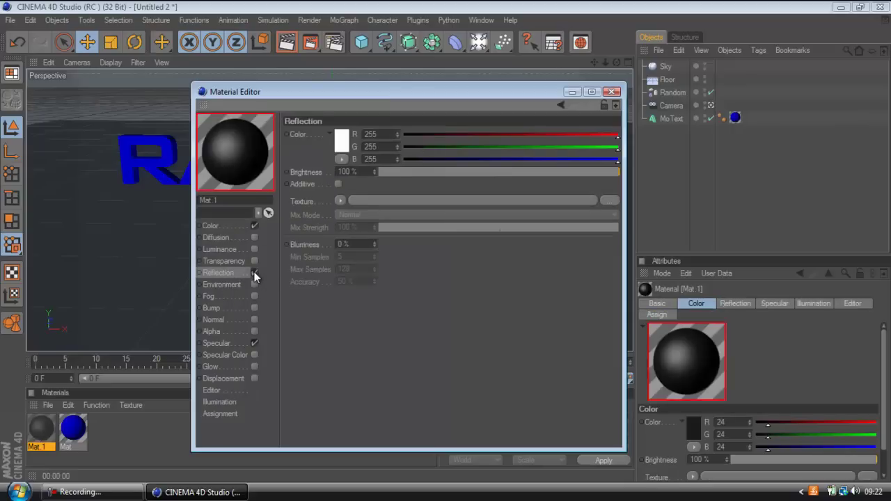
pyautogui.click(339, 201)
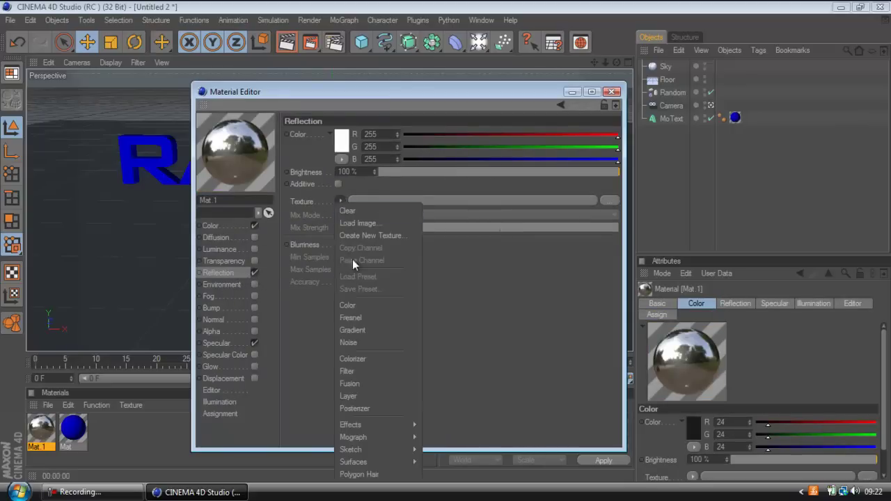
pyautogui.click(351, 319)
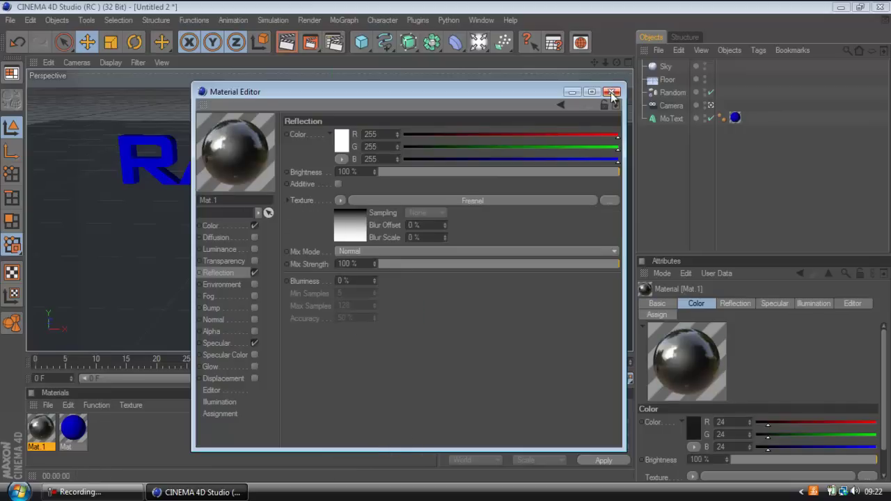
pyautogui.click(413, 172)
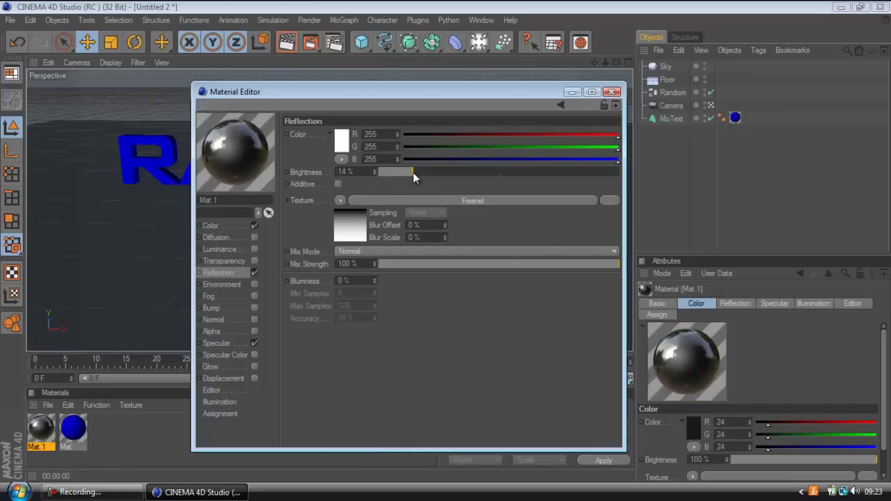
pyautogui.click(401, 264)
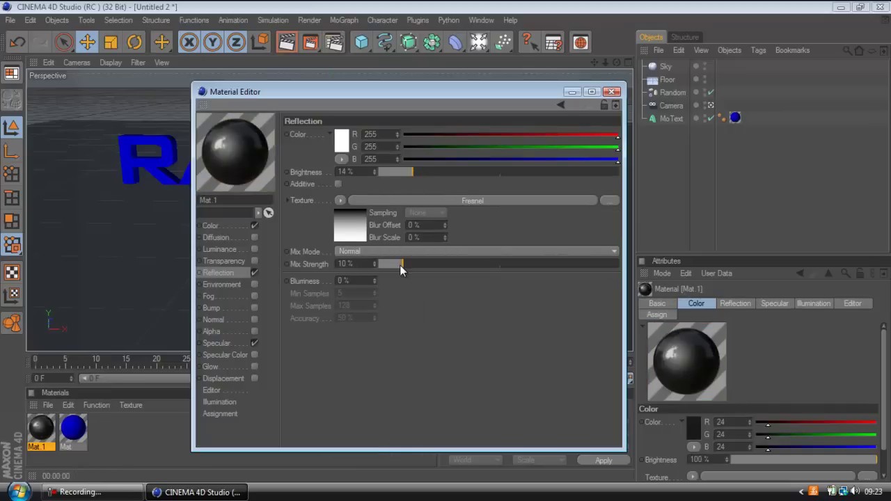
pyautogui.click(612, 92)
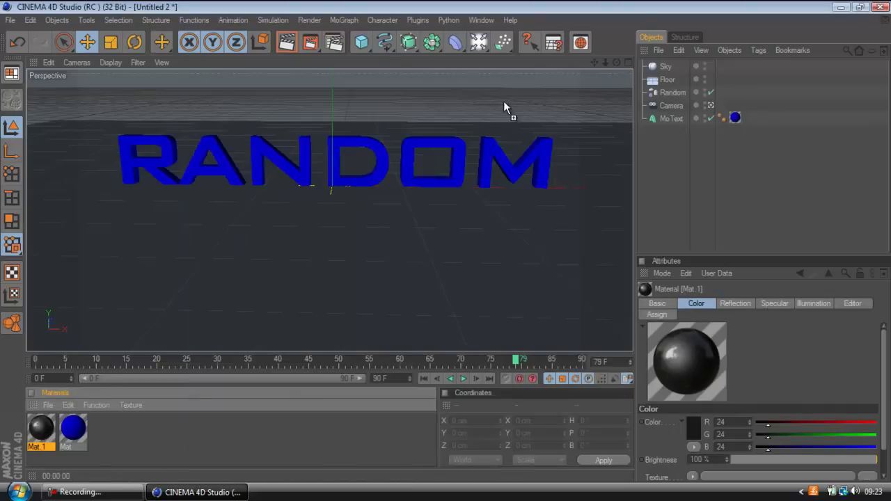
# - Apply the dark reflective material to the Floor and render a preview in the viewport
pyautogui.moveTo(669, 82); pyautogui.dragTo(669, 81)
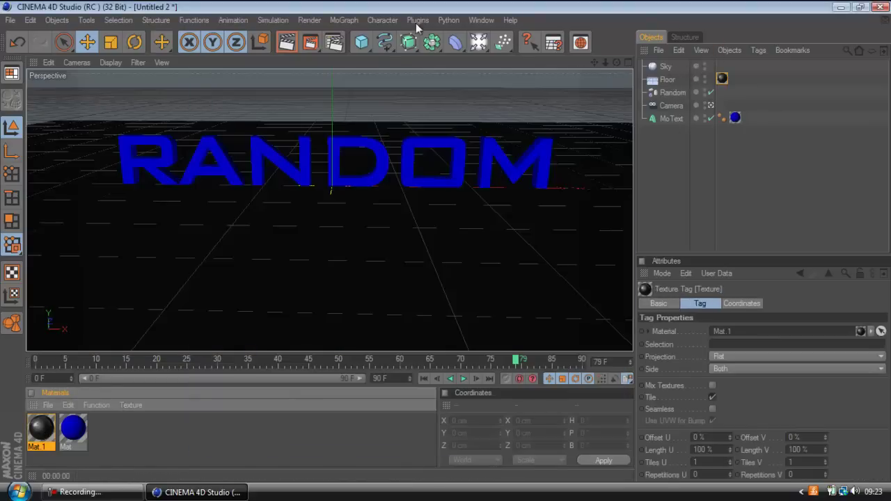
pyautogui.click(292, 42)
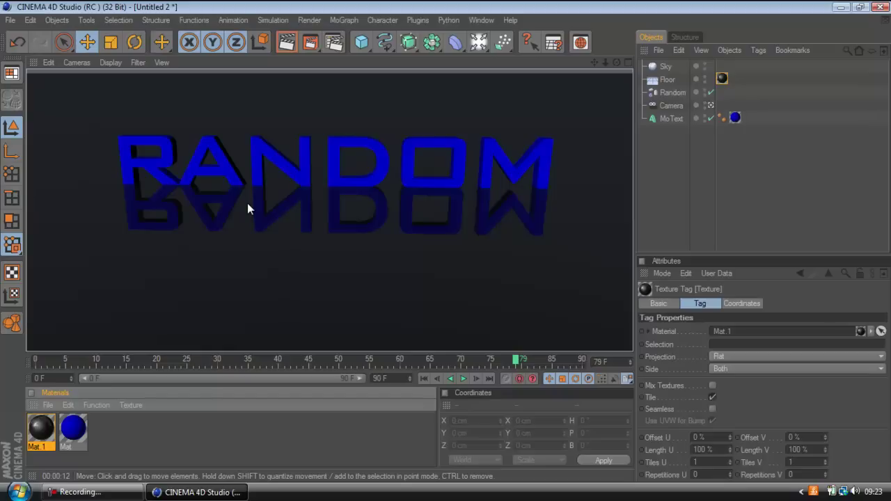
pyautogui.click(779, 197)
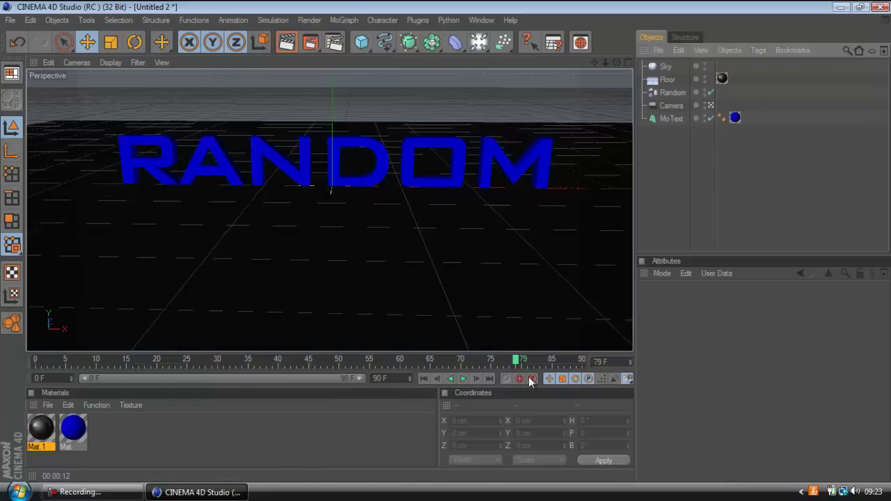
# - At frame 45, stop looking through the scene camera and delete the Floor object
pyautogui.moveTo(514, 366); pyautogui.dragTo(310, 364)
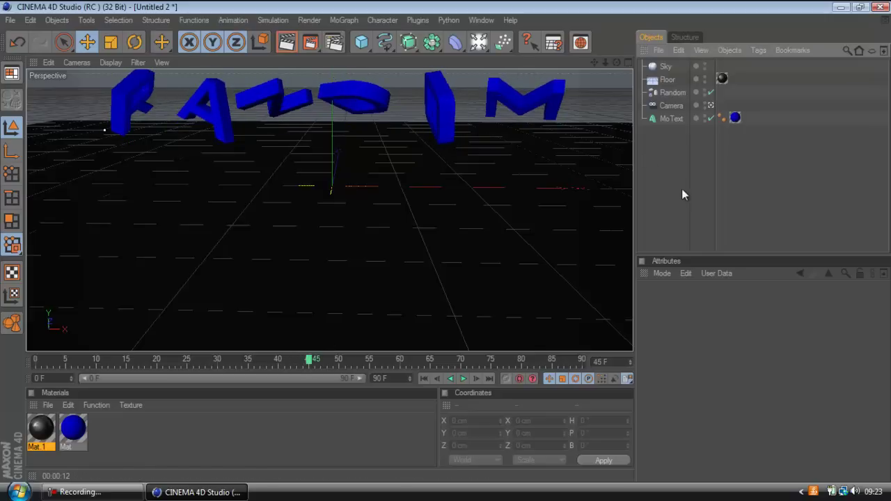
pyautogui.click(711, 105)
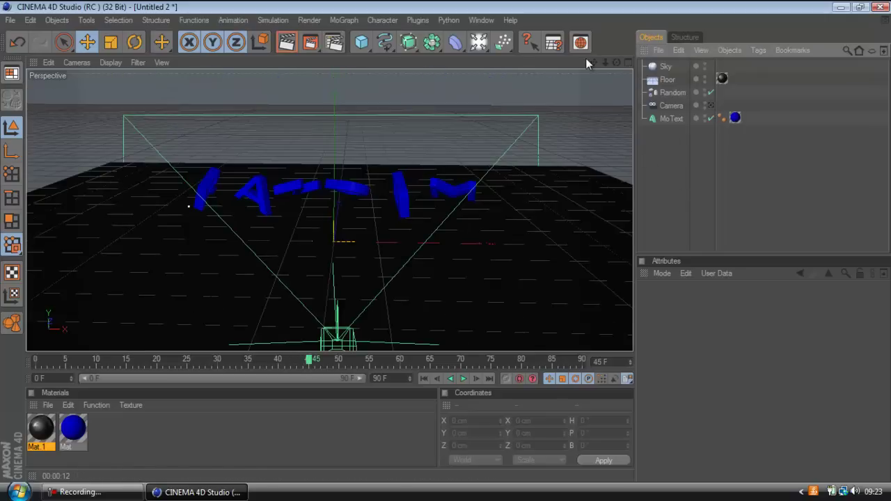
pyautogui.moveTo(605, 62); pyautogui.dragTo(446, 242)
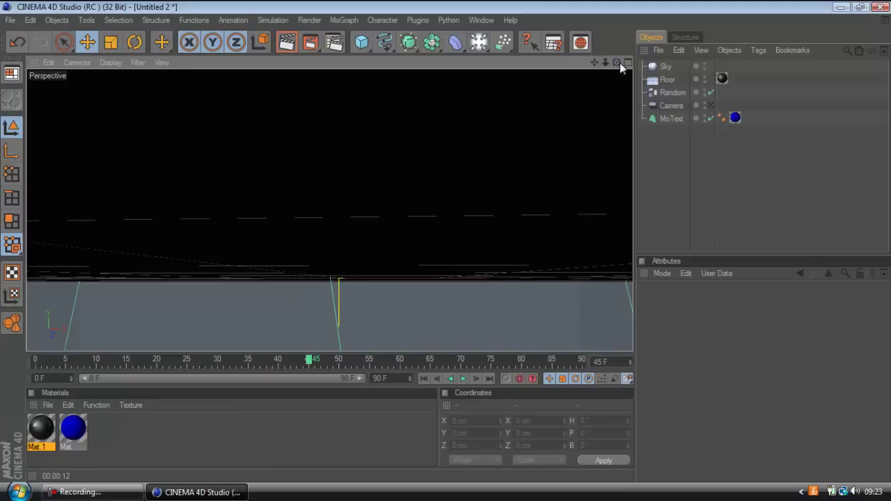
pyautogui.click(668, 80)
pyautogui.press('Delete')
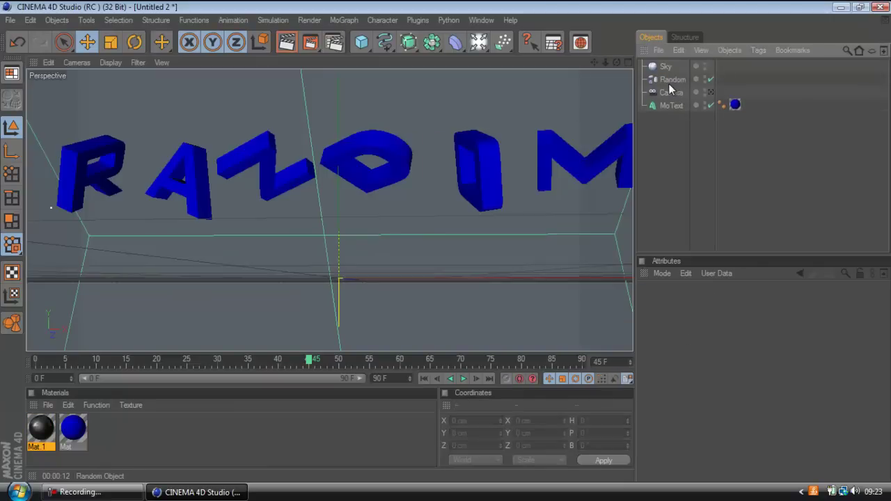